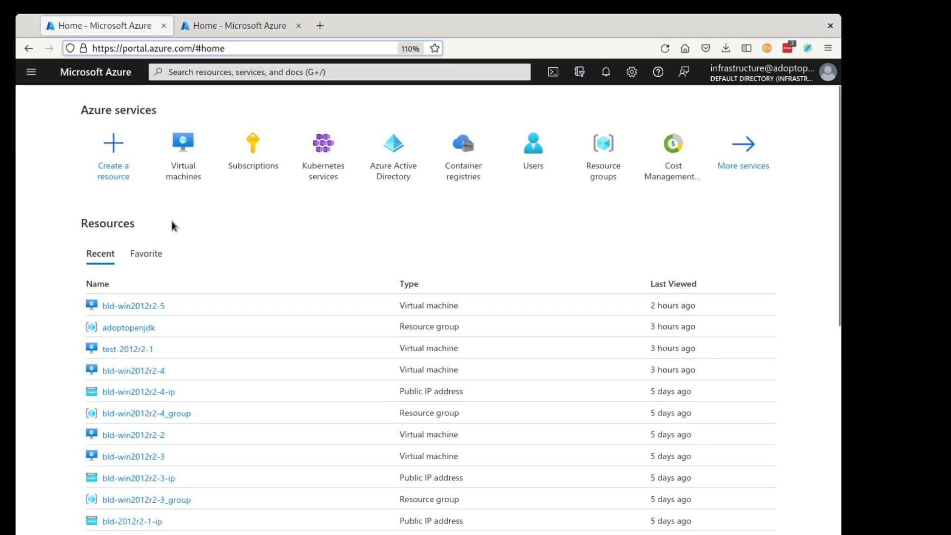
click(186, 163)
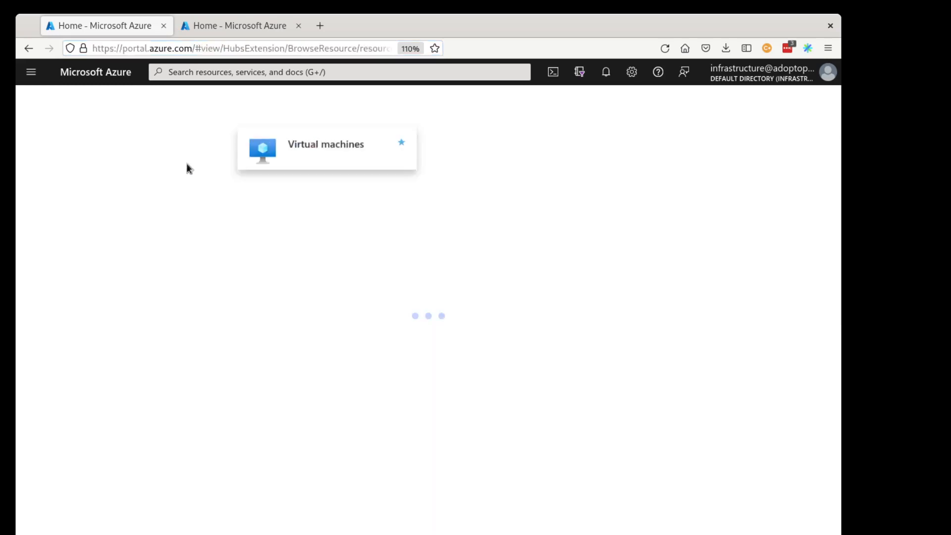
click(57, 158)
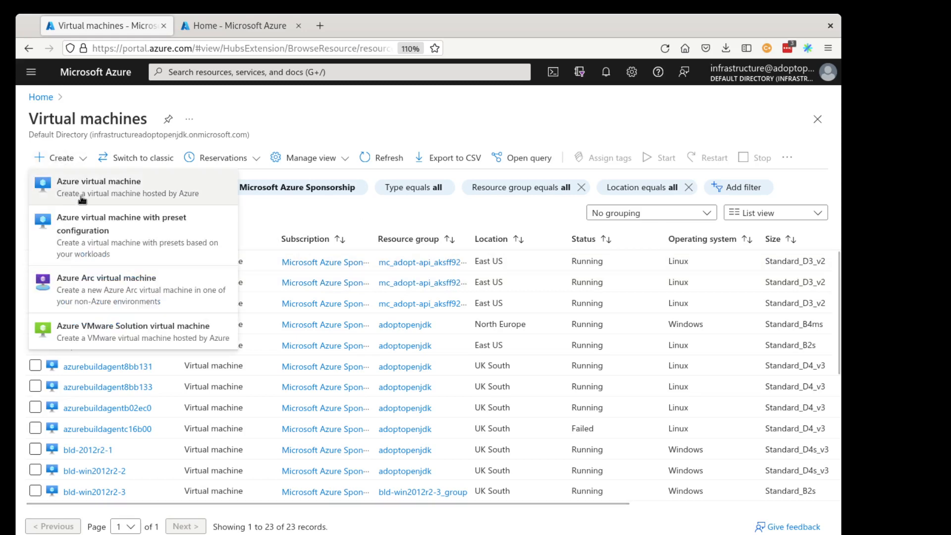
click(41, 96)
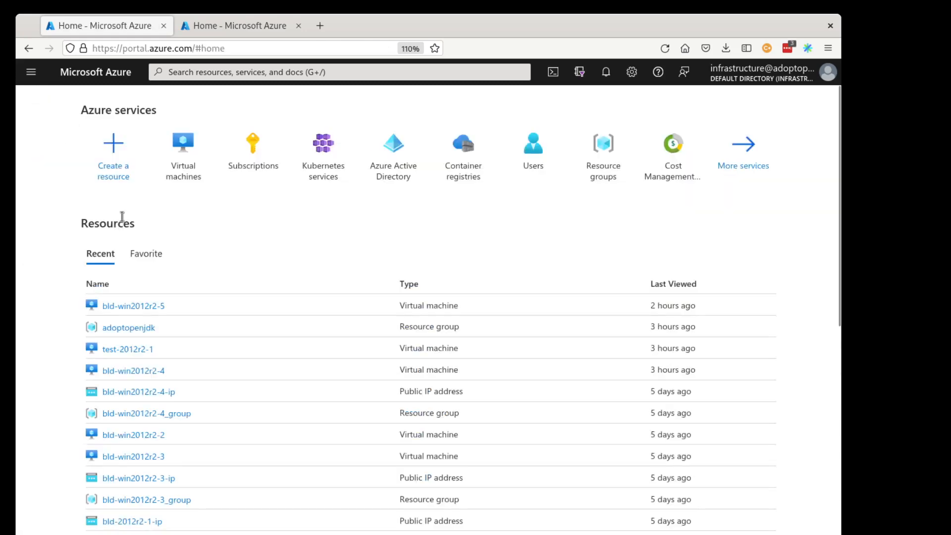
Start creating a virtual machine from Create a resource and select the adoptopenjdk resource group.
click(113, 154)
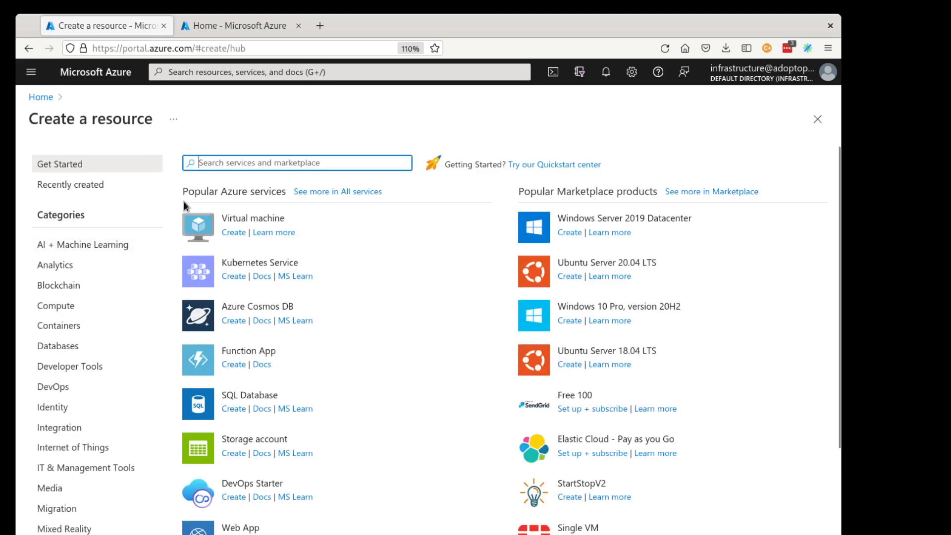
click(234, 233)
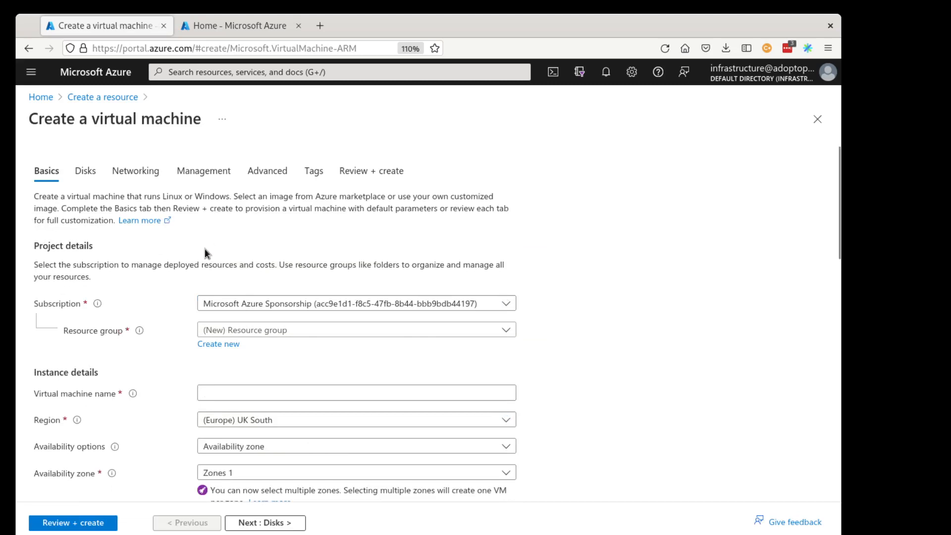
click(260, 335)
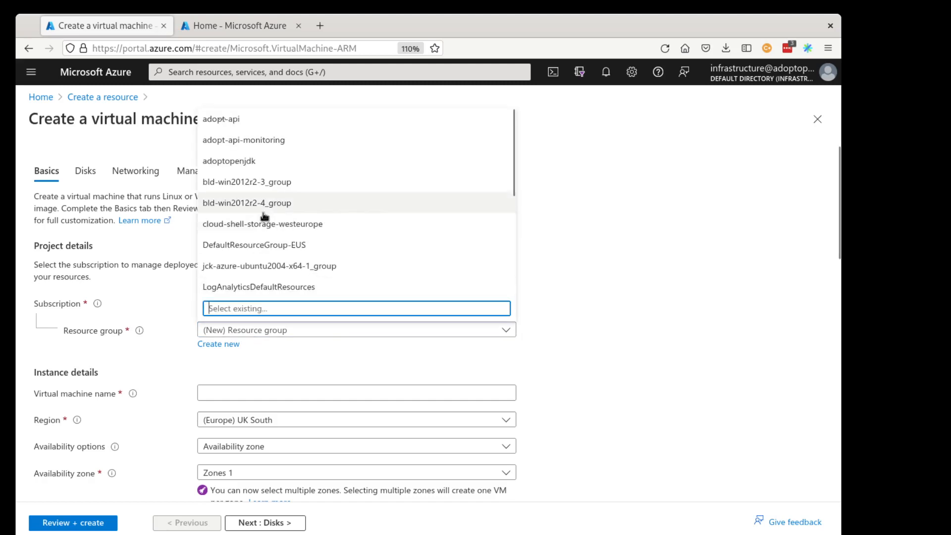
click(282, 157)
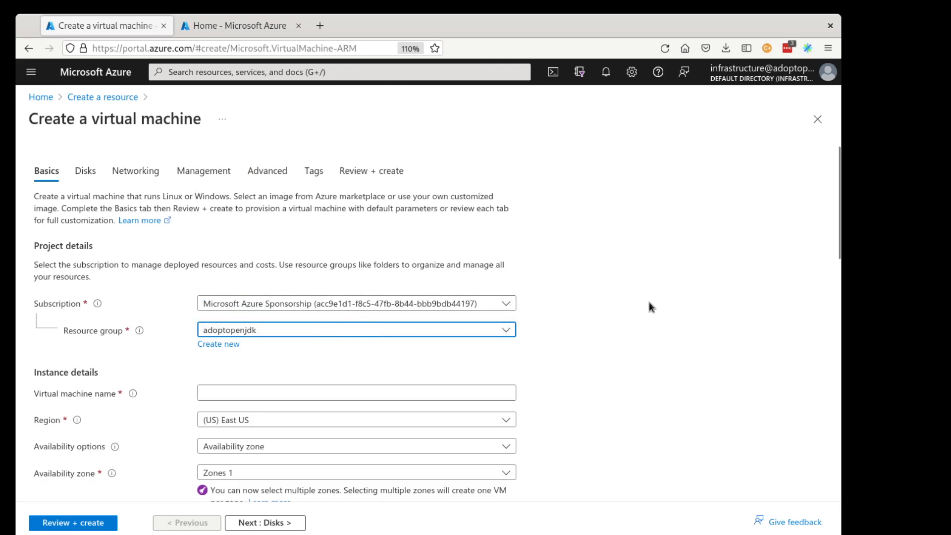
Name the virtual machine bld-win2012r2-6 and set its region to (Europe) UK South.
click(305, 386)
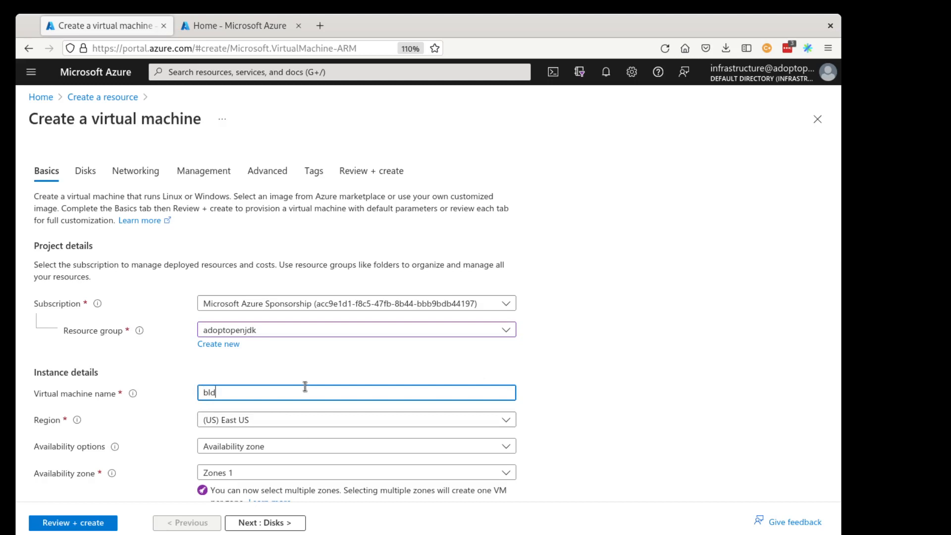
text(bld-win2012r2-6)
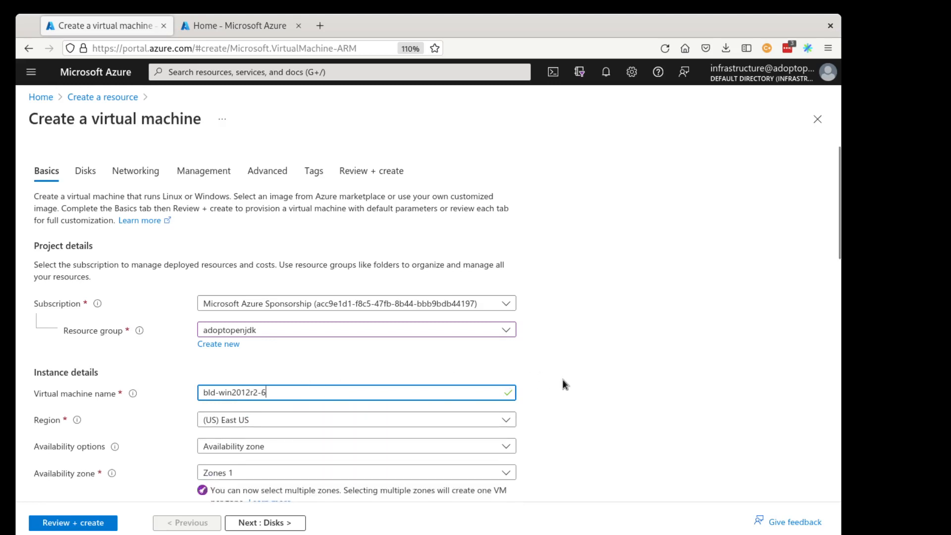
click(385, 427)
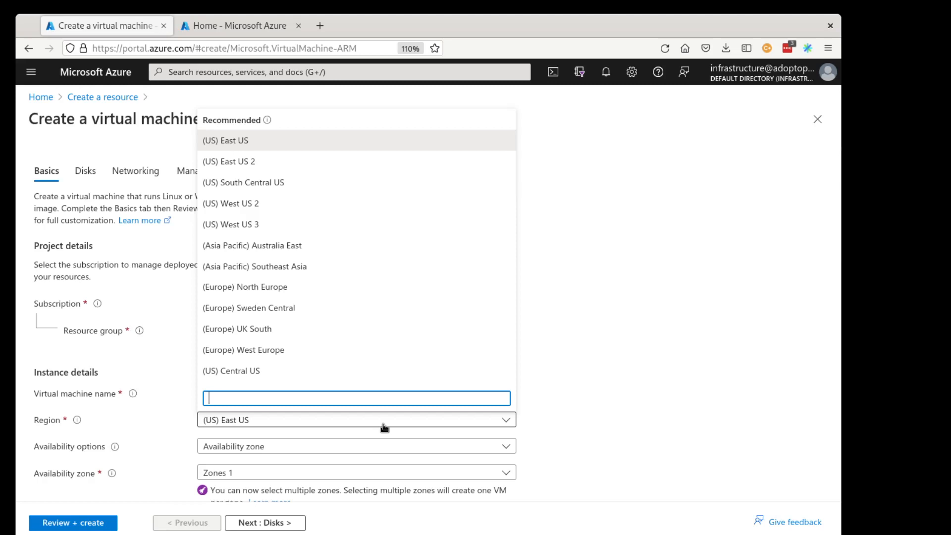
click(323, 329)
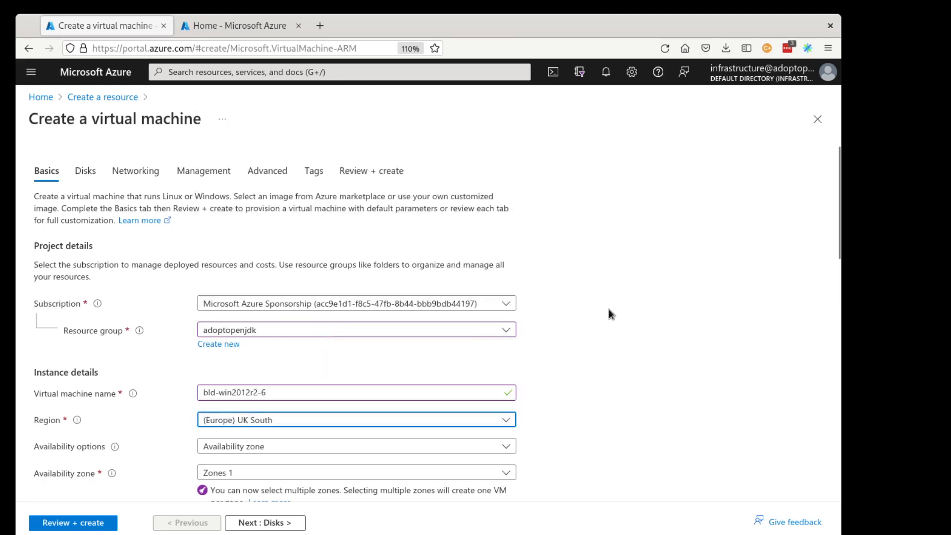
Choose the Windows Server 2012 R2 Datacenter - x64 Gen 2 image from the marketplace image list.
scroll(608, 310, down, 6)
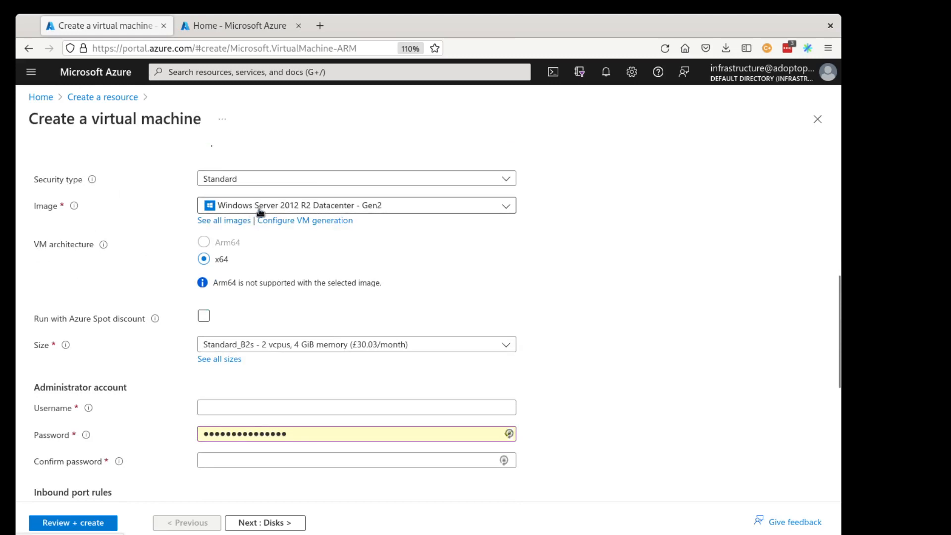
click(236, 221)
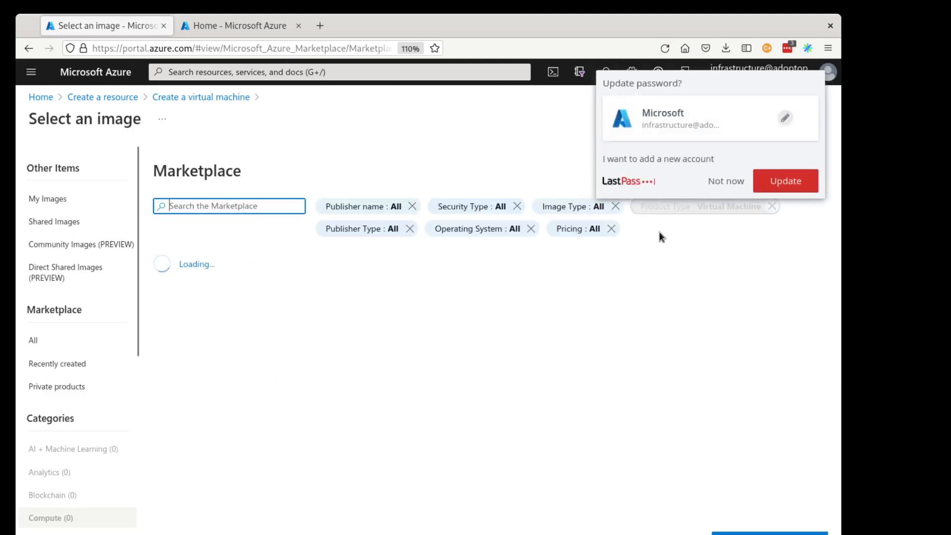
click(729, 182)
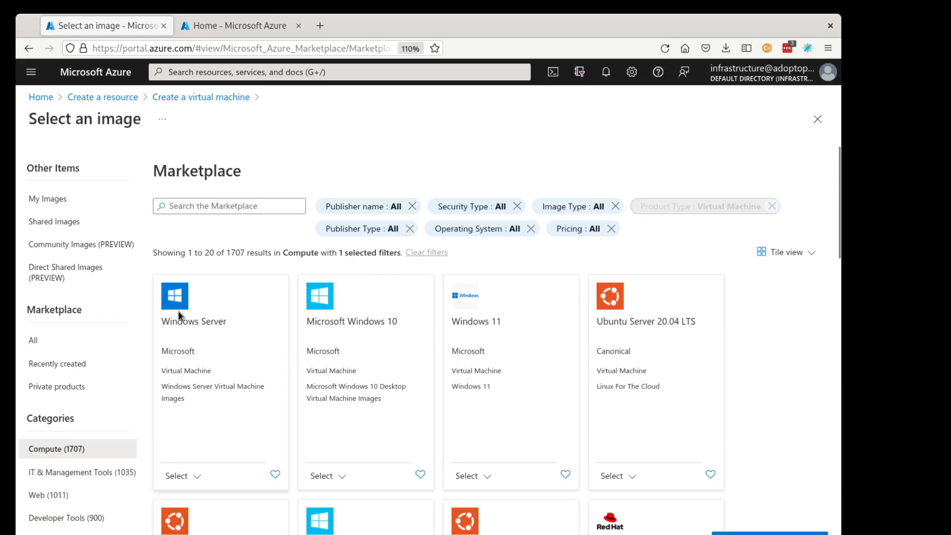
click(175, 482)
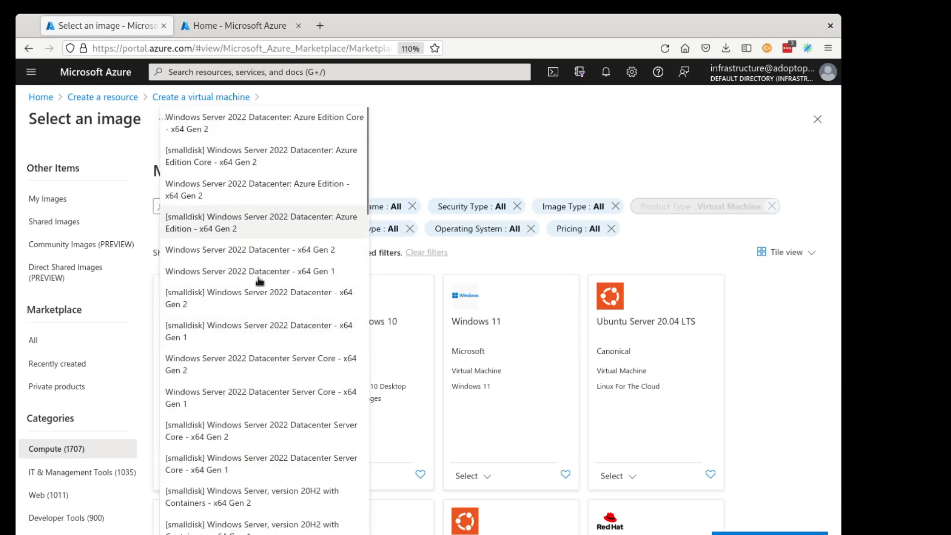
scroll(262, 381, down, 15)
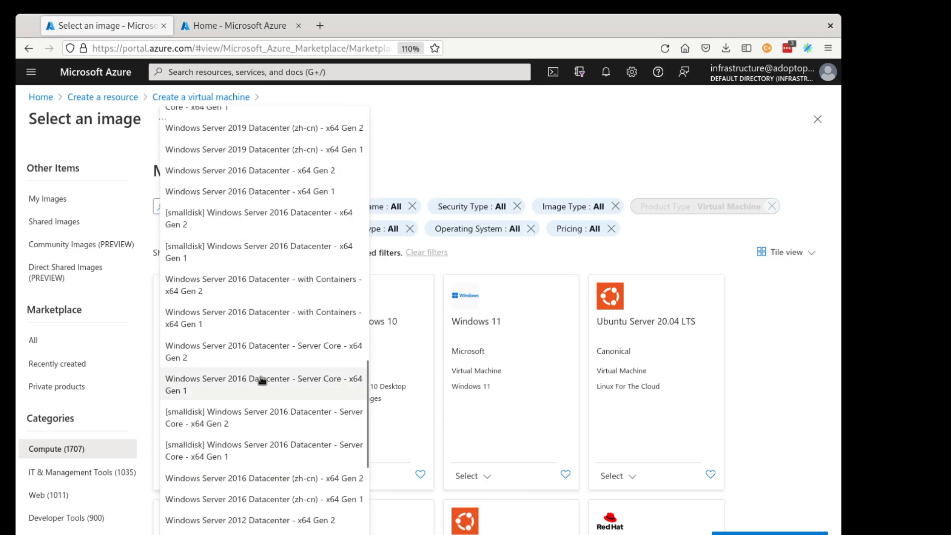
scroll(262, 380, down, 10)
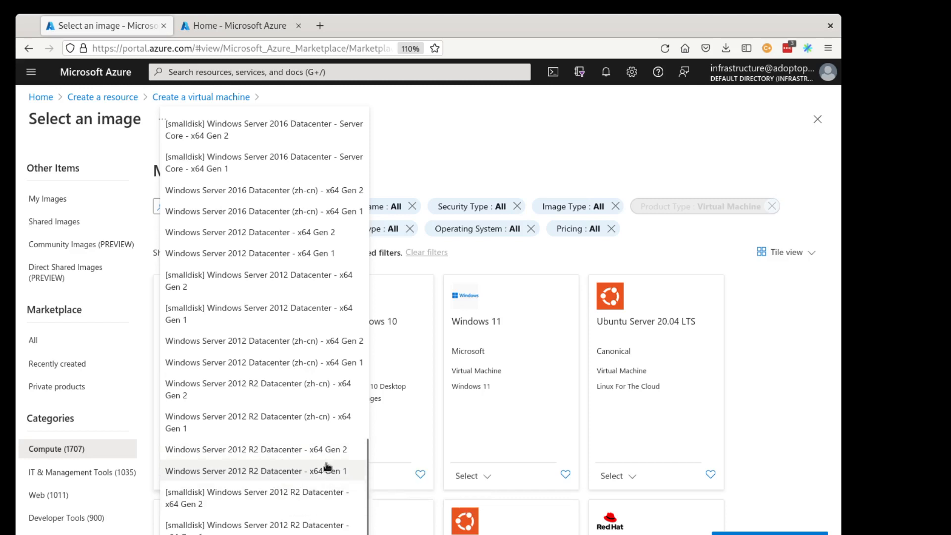
click(277, 451)
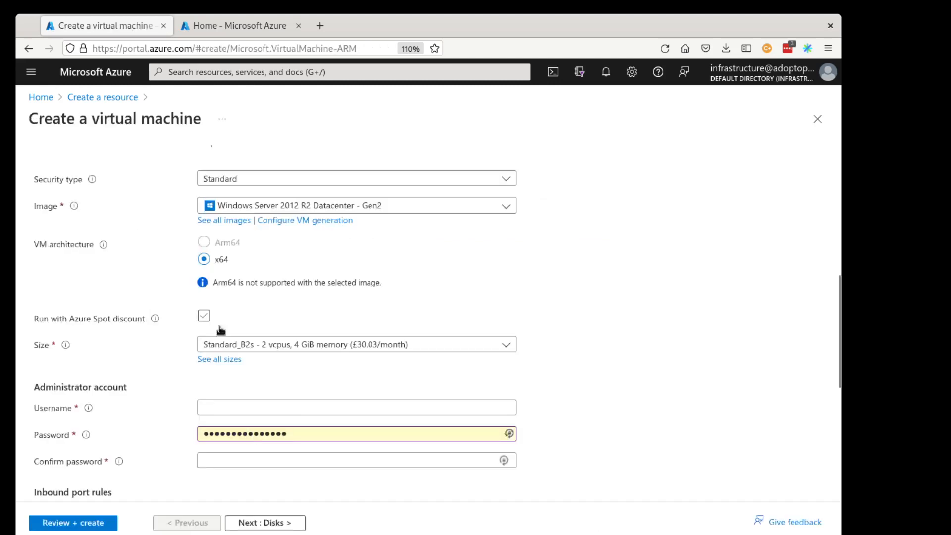
Select the Standard_B2s - 2 vcpus, 4 GiB memory size for the virtual machine.
click(292, 347)
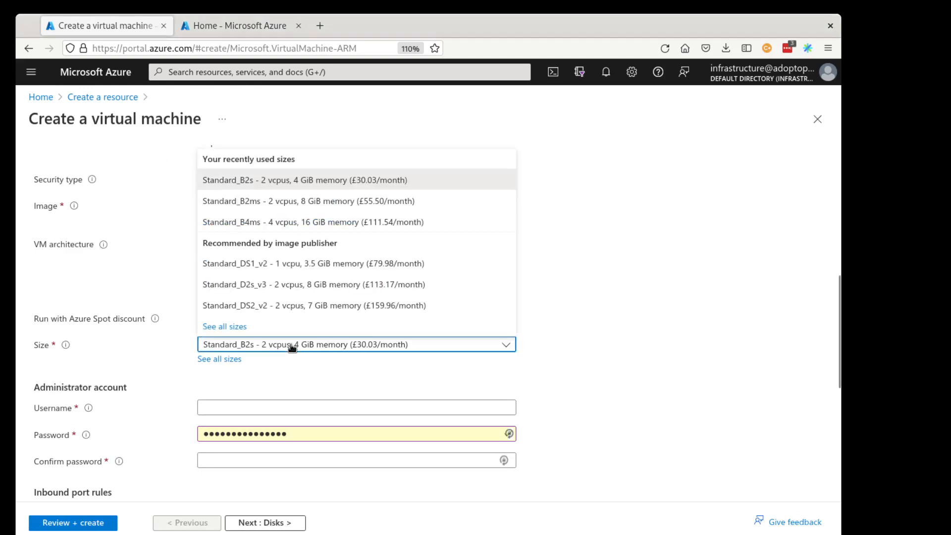
click(352, 181)
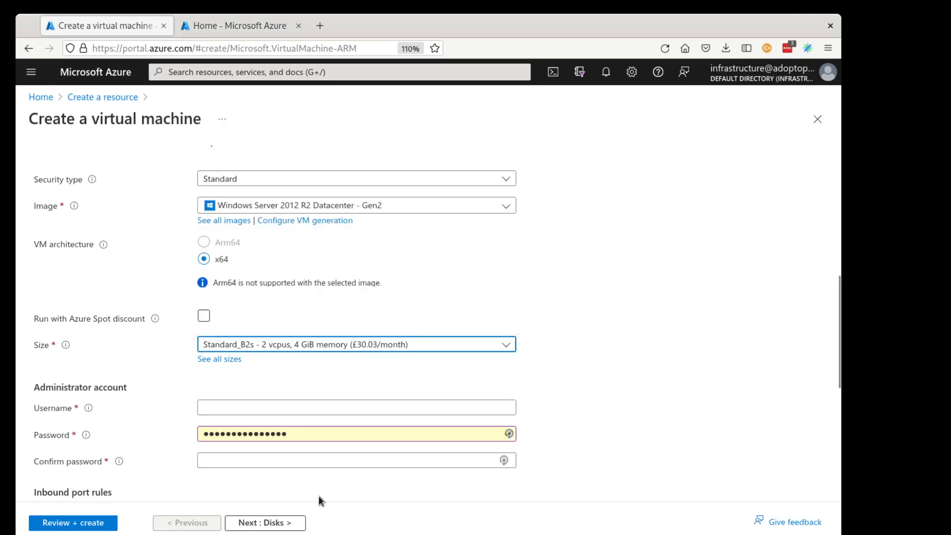
Set the administrator username to adoptopenjdk and paste the account password into the confirm password field.
click(239, 409)
text(adopt)
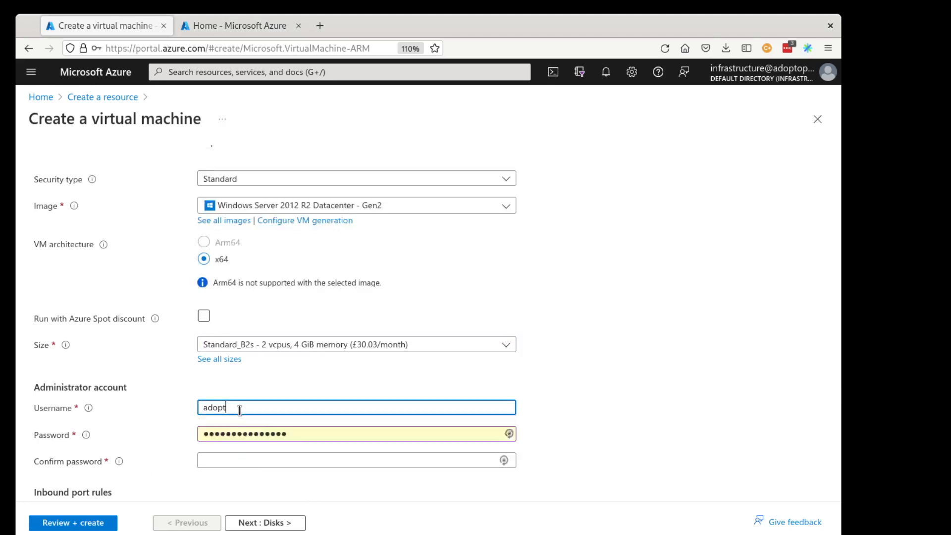
text(openjdk)
key(Tab)
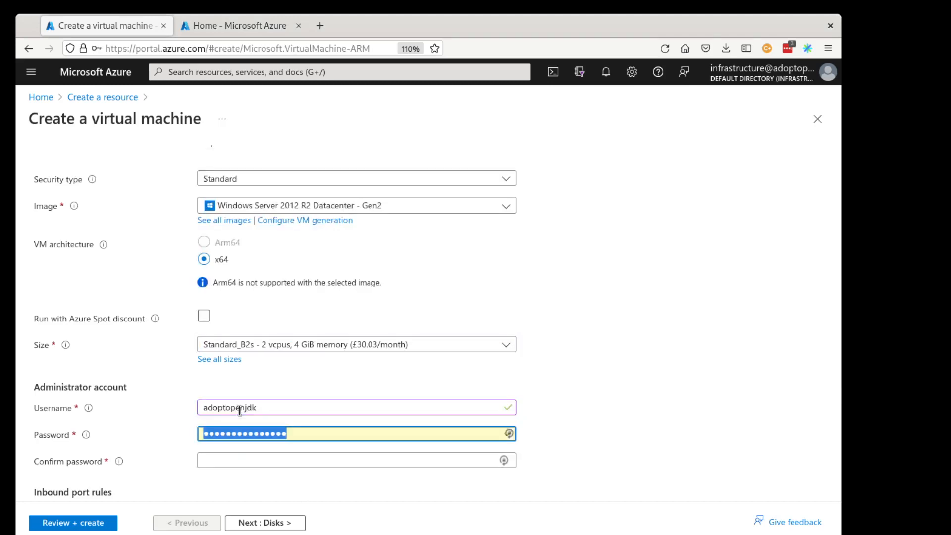
key(Tab)
key(ctrl+v)
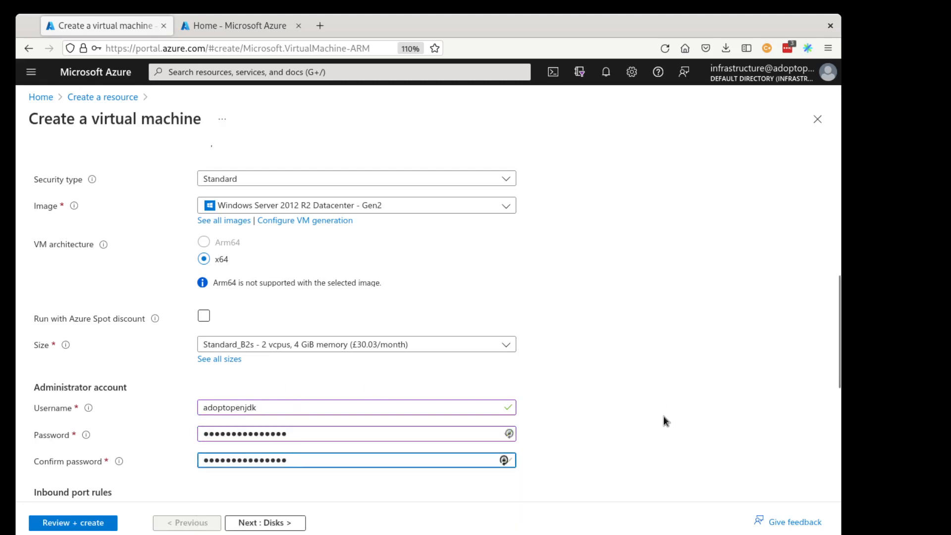
Continue to the Disks tab and open the OS disk type options.
scroll(633, 385, down, 6)
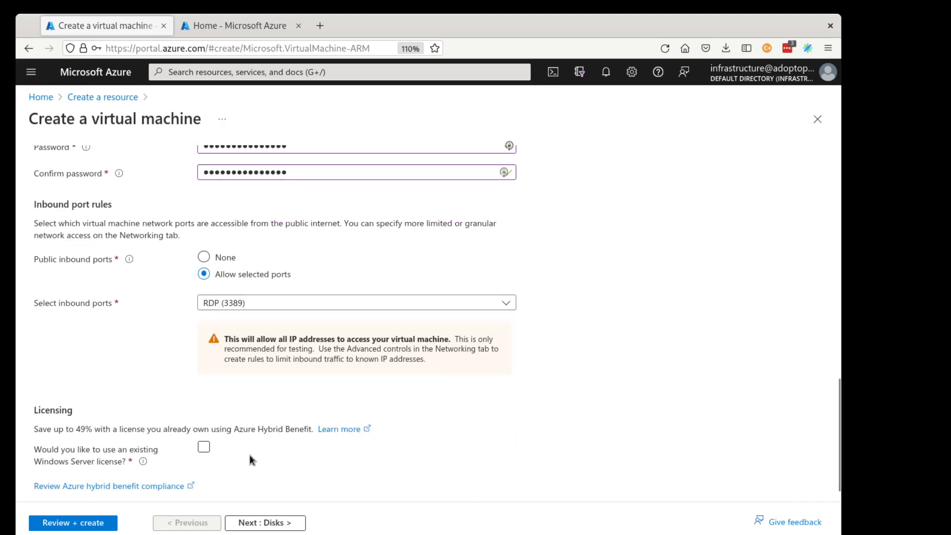
scroll(250, 455, down, 1)
click(266, 522)
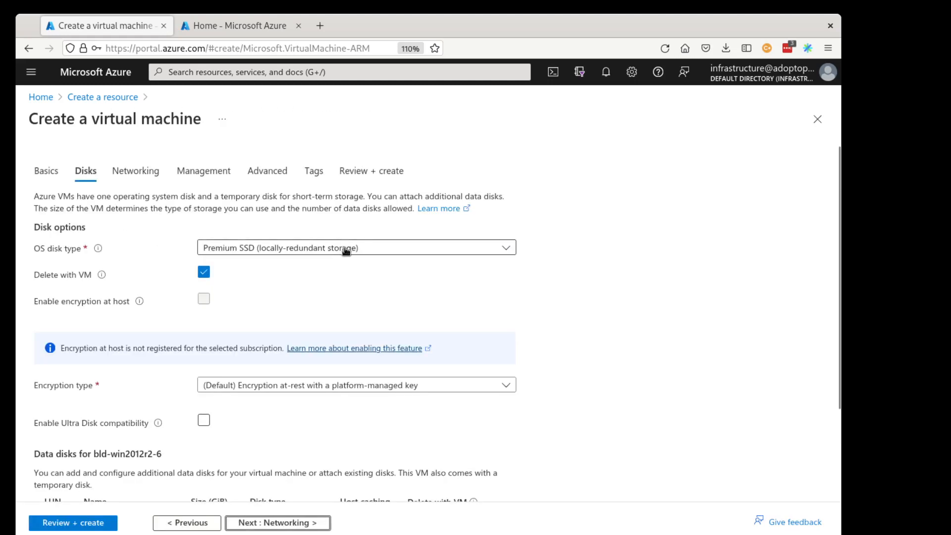
click(238, 249)
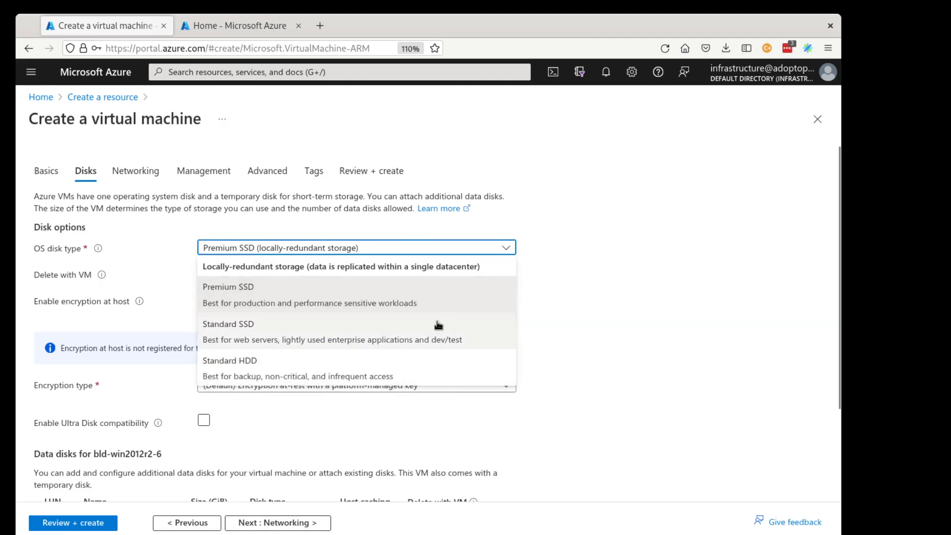
click(480, 250)
Create and attach a new 256 GiB data disk with Delete disk with VM enabled.
scroll(146, 427, down, 3)
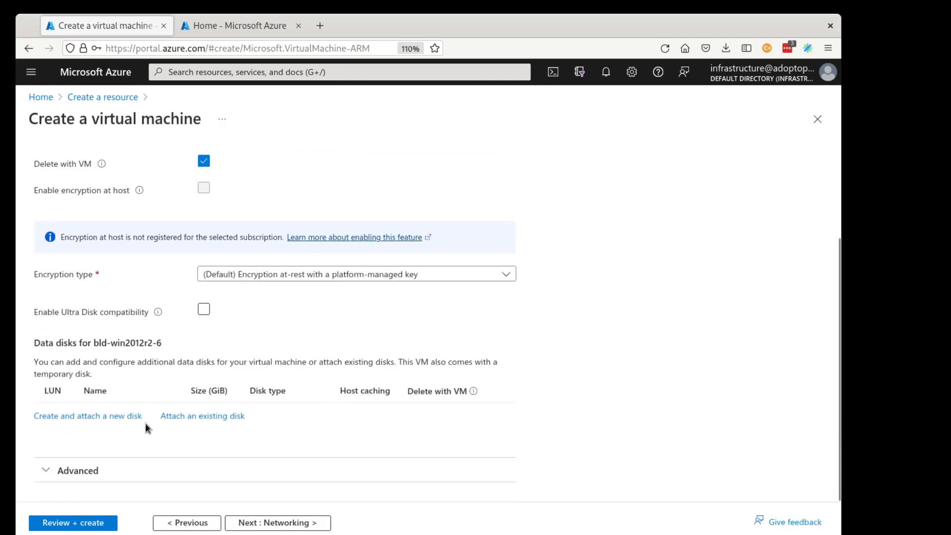
click(92, 417)
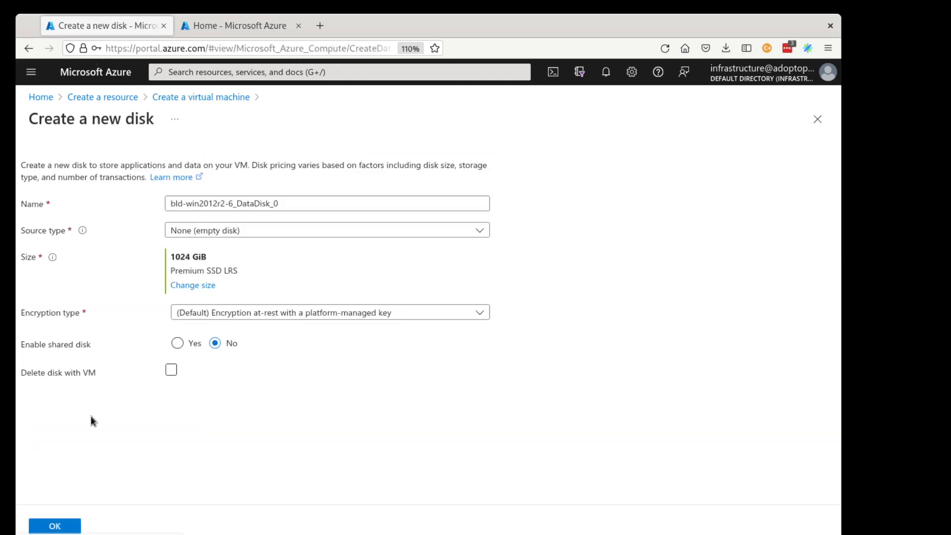
click(188, 286)
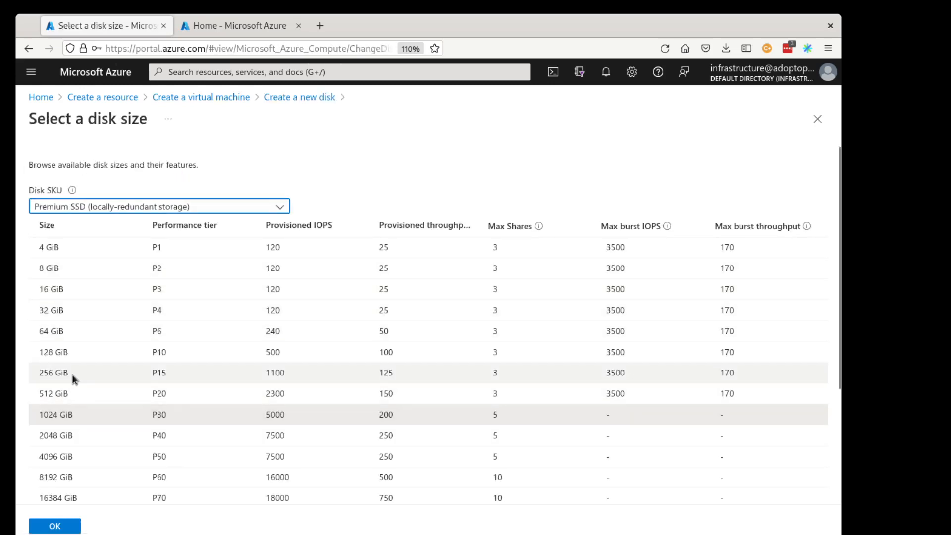
click(75, 375)
click(48, 529)
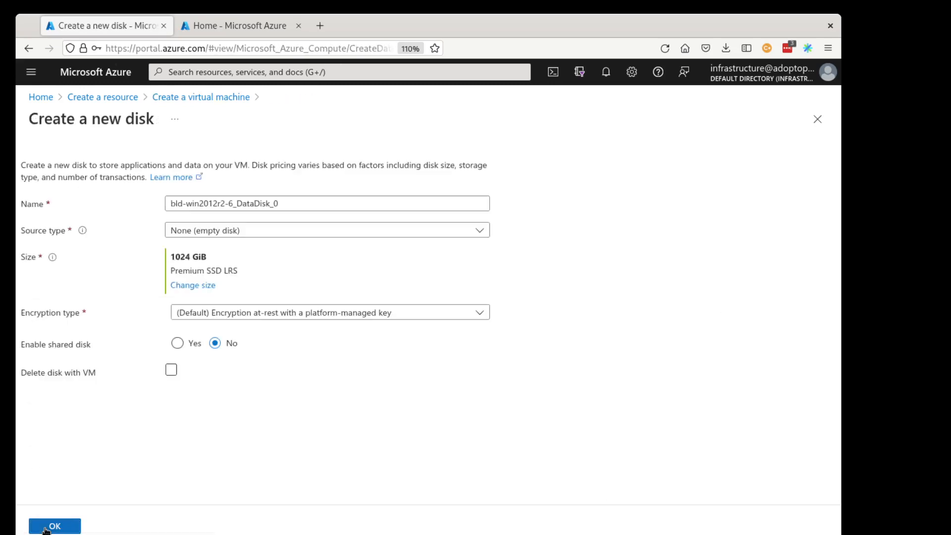
click(171, 372)
click(171, 371)
click(56, 526)
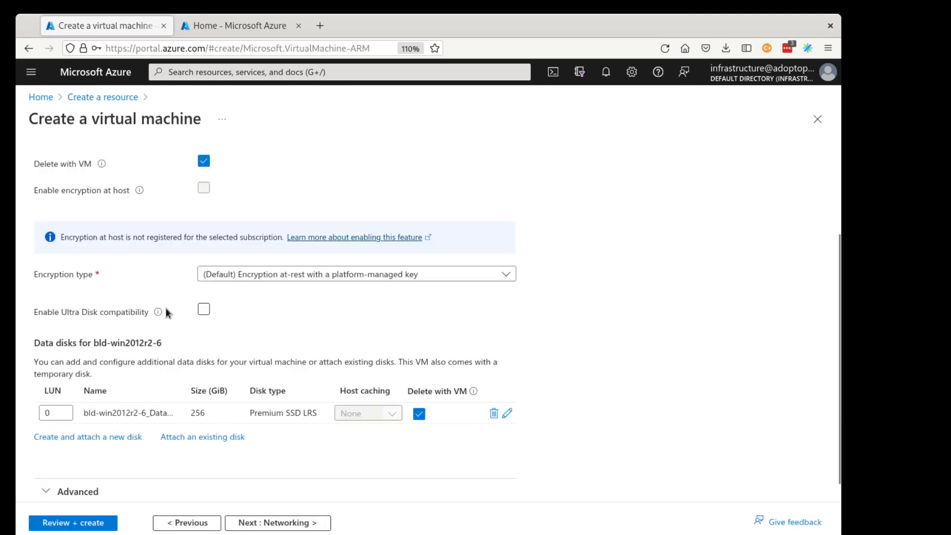
Continue to the Networking tab and review its network interface, inbound port and load balancing settings.
scroll(597, 421, down, 1)
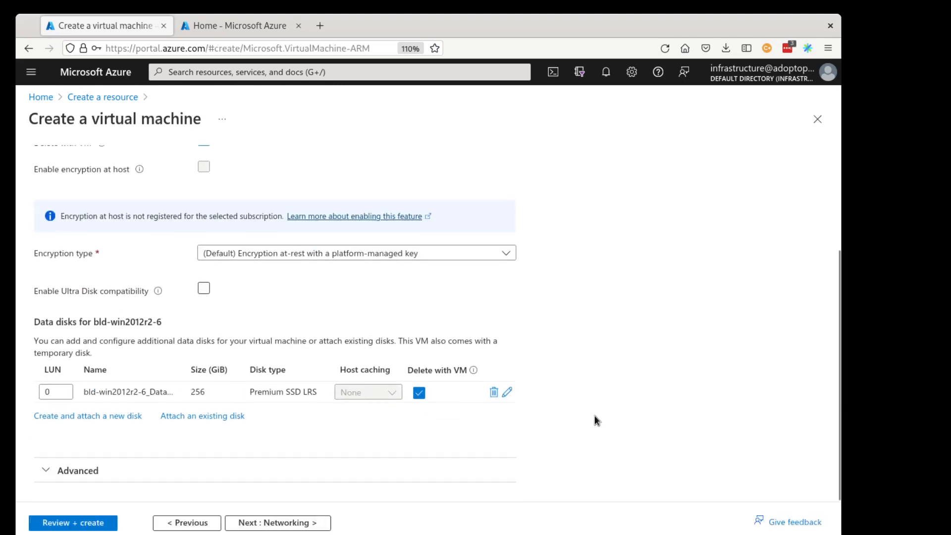
click(263, 524)
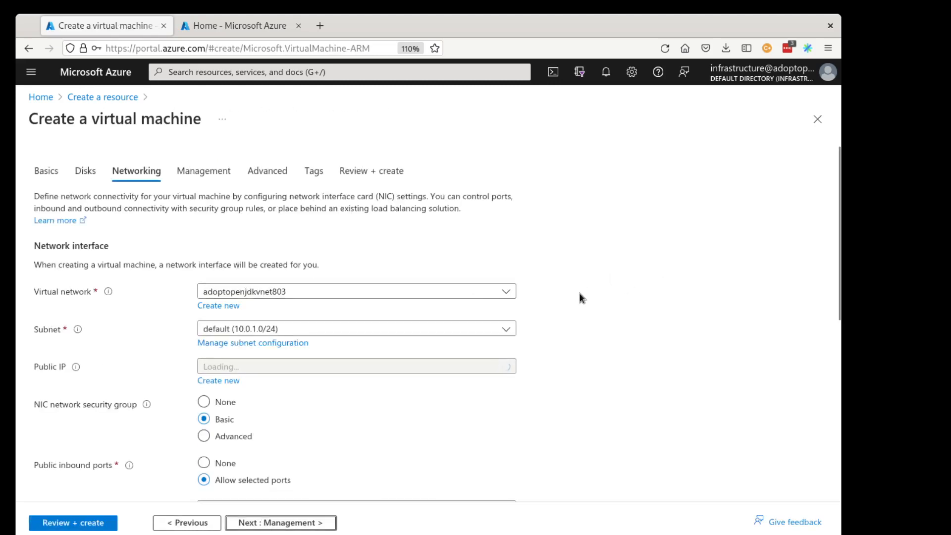
scroll(544, 307, down, 3)
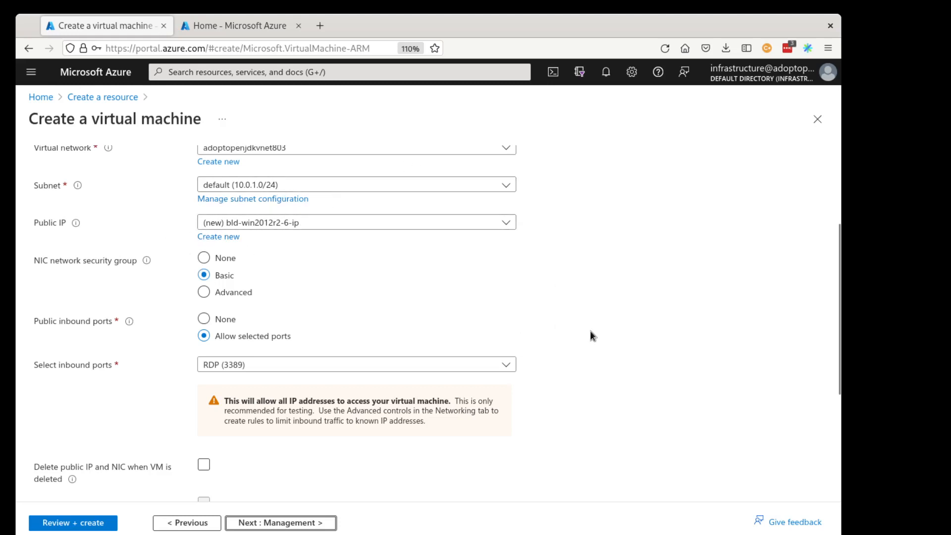
scroll(560, 361, down, 4)
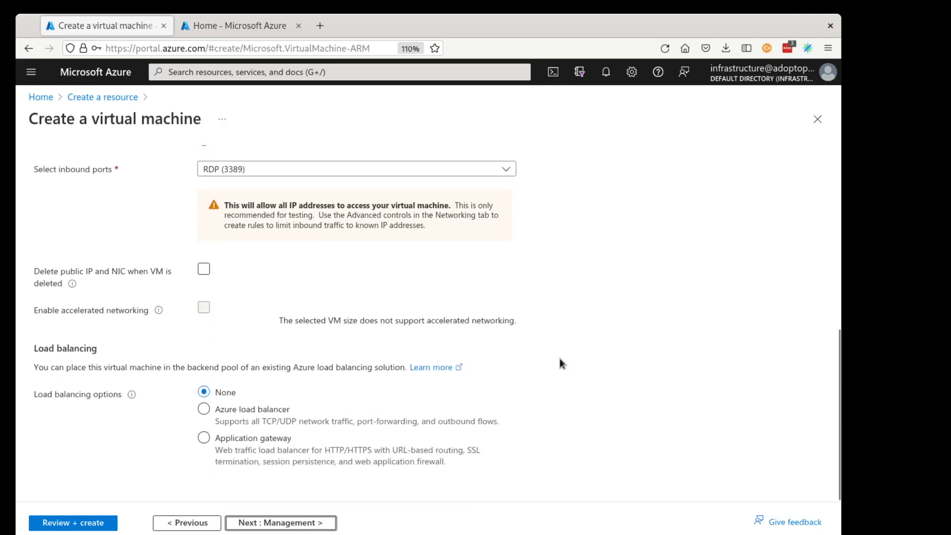
Enable deleting the public IP and NIC when the VM is deleted, and continue to the Management tab.
click(204, 270)
click(252, 522)
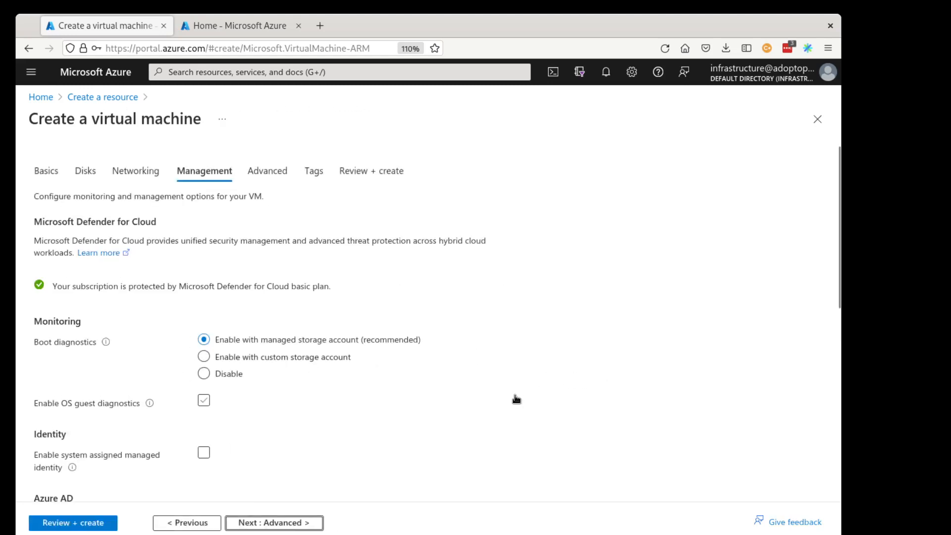
Review the Management tab's monitoring, identity, backup and update settings, and continue to the Advanced tab.
scroll(515, 398, down, 8)
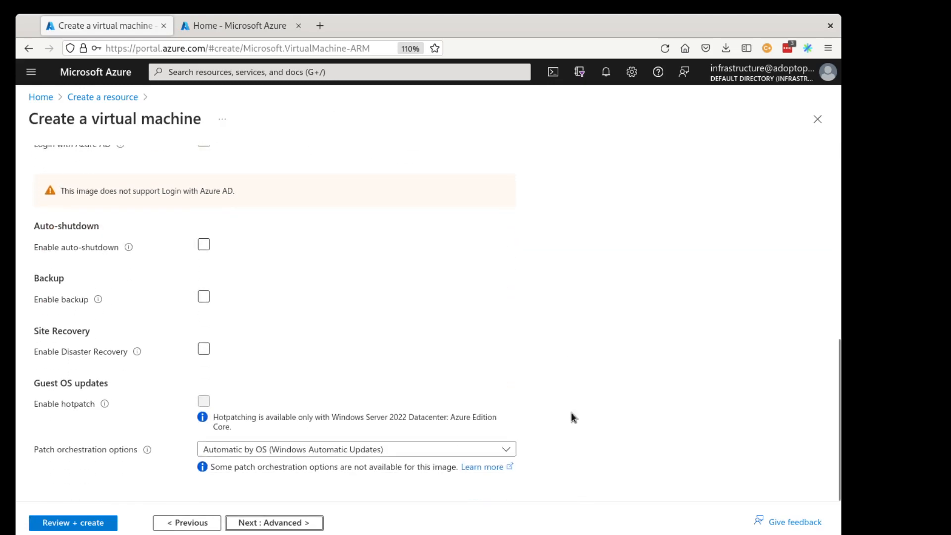
scroll(560, 301, up, 6)
scroll(561, 301, up, 1)
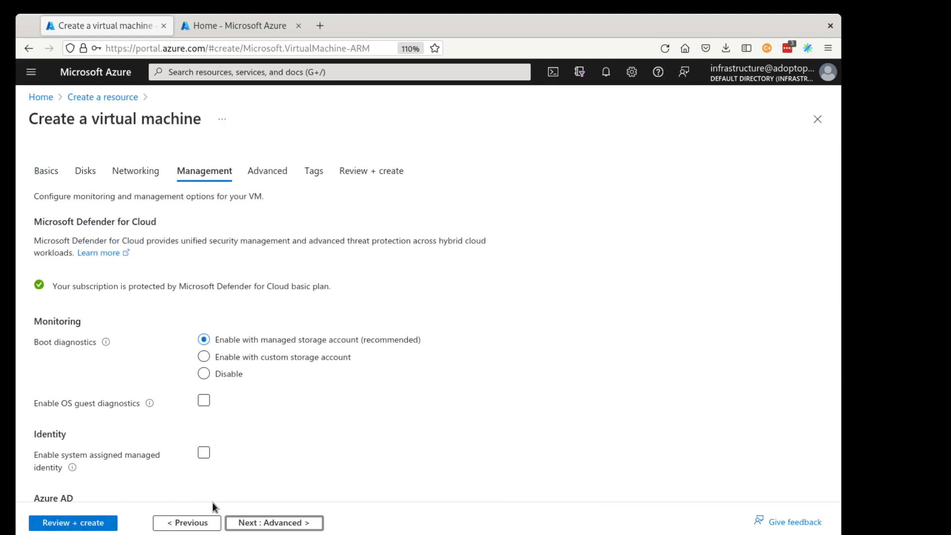
click(246, 520)
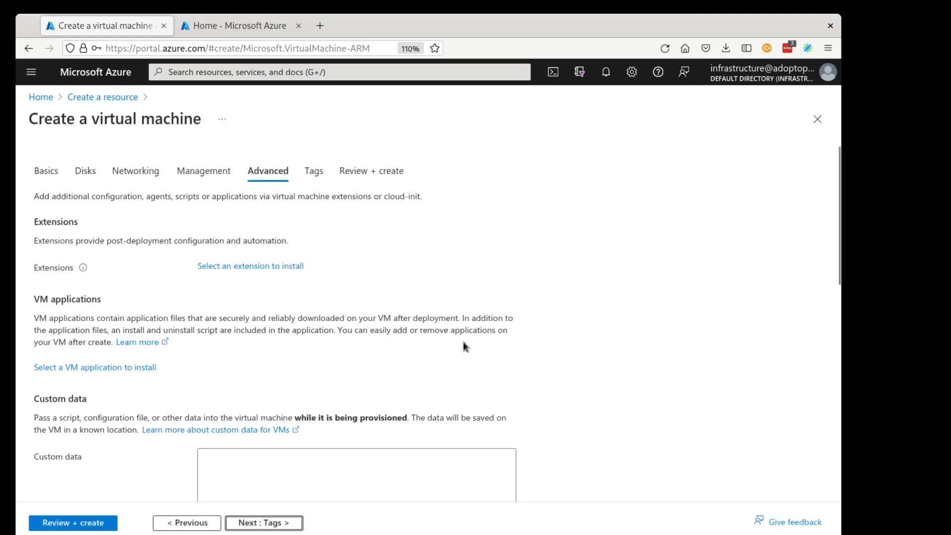
Review the Advanced tab settings and move on through Tags to the Review + create tab.
scroll(541, 307, down, 10)
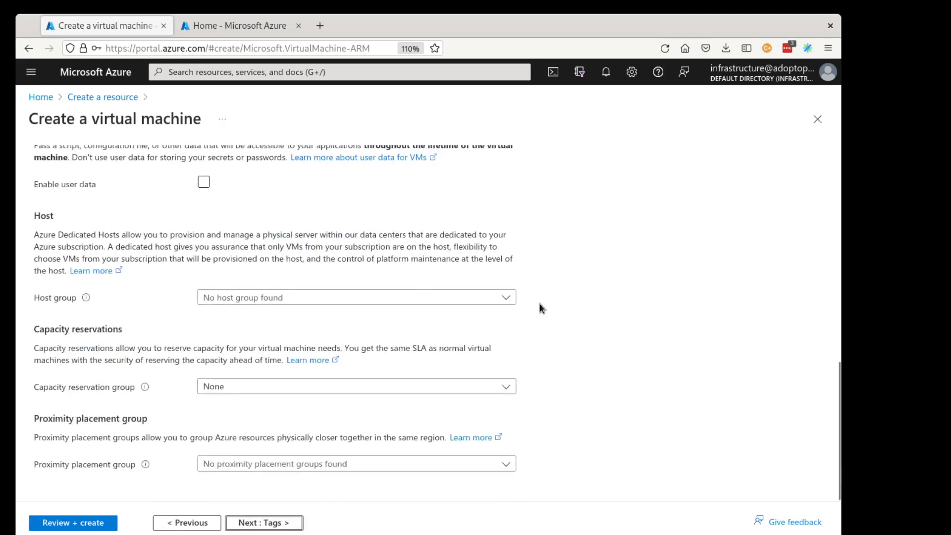
scroll(541, 308, up, 5)
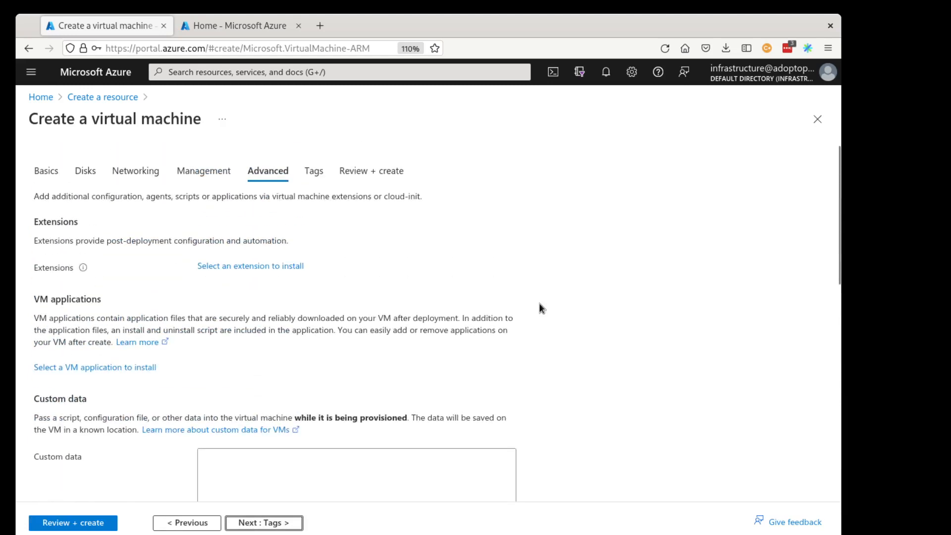
click(245, 522)
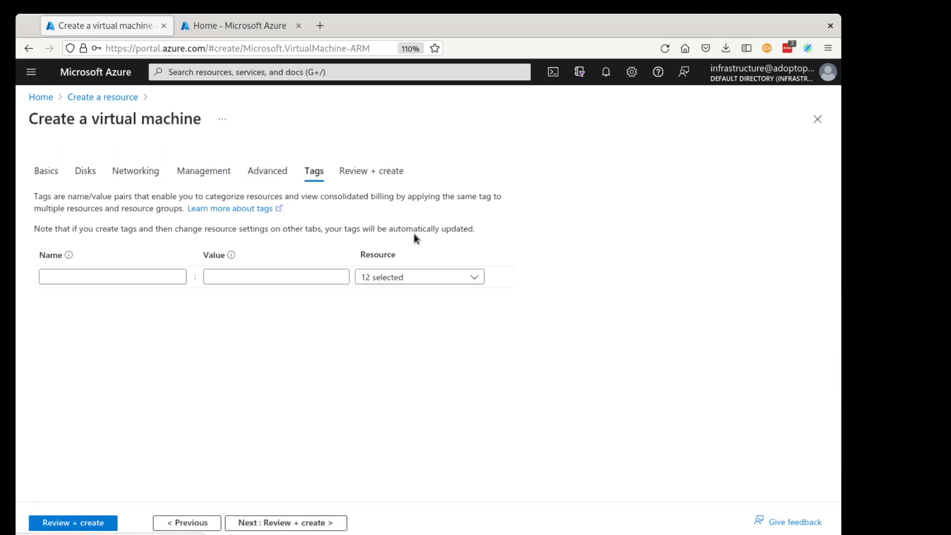
click(292, 521)
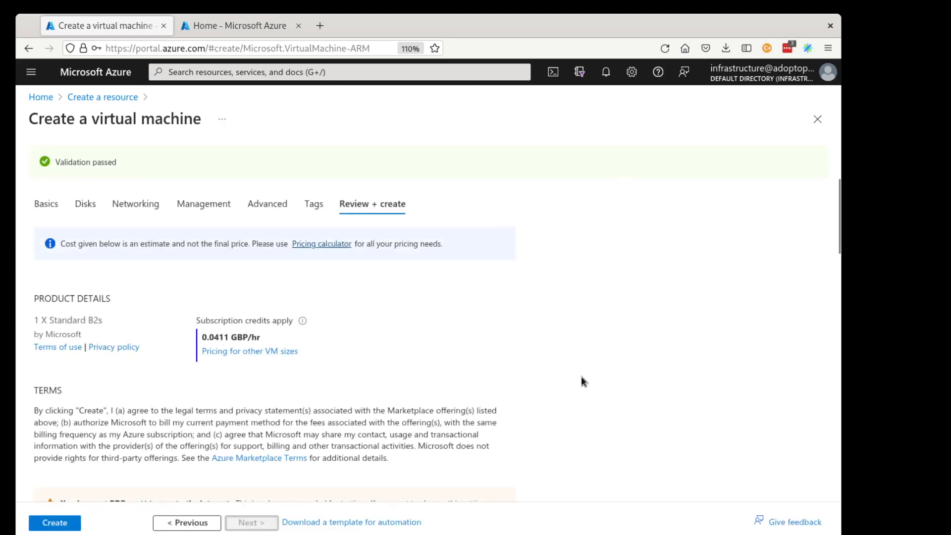
Review the virtual machine configuration summary and create the virtual machine.
scroll(584, 382, down, 5)
scroll(583, 381, up, 5)
scroll(515, 361, down, 8)
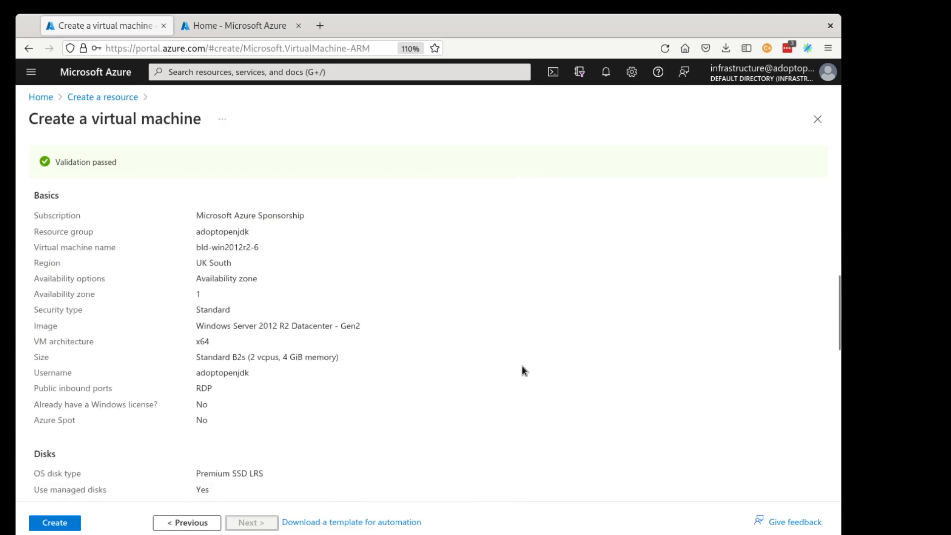
scroll(523, 366, down, 7)
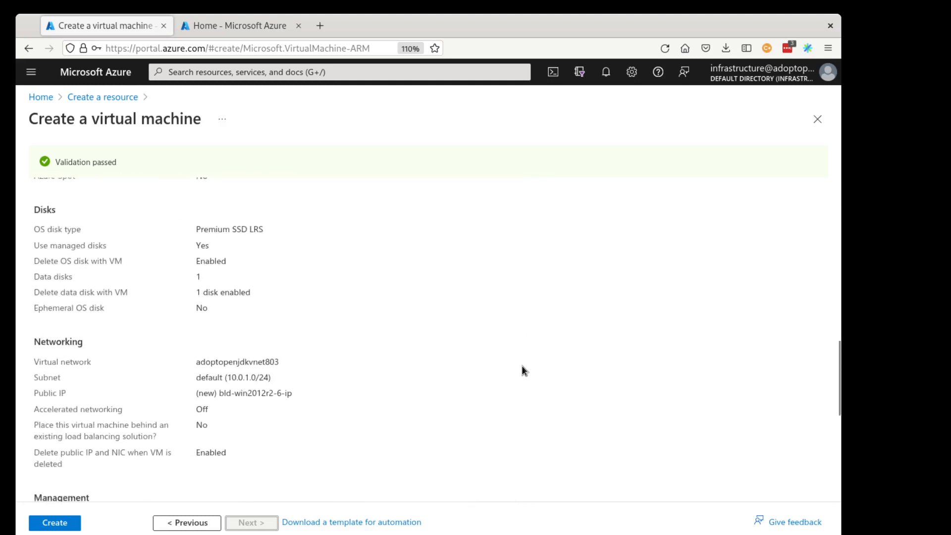
scroll(522, 365, down, 3)
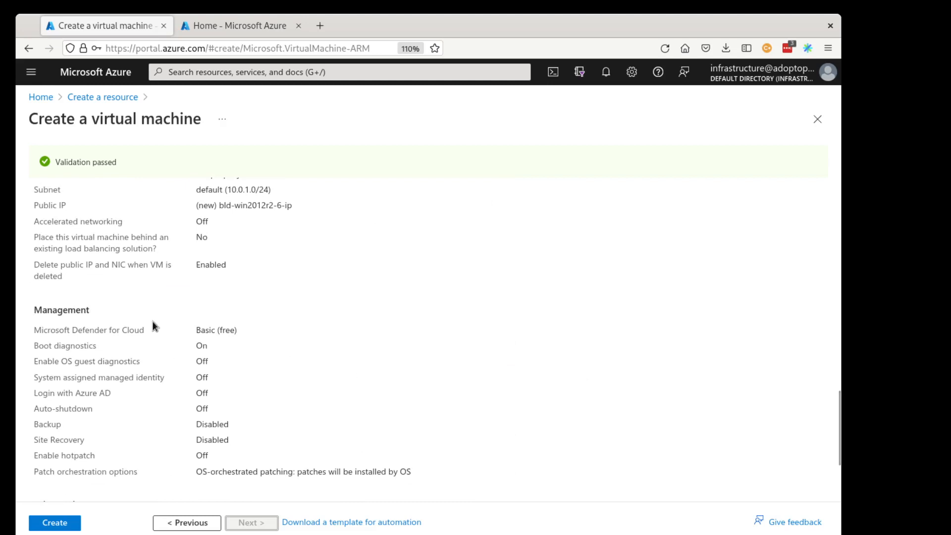
scroll(79, 470, down, 5)
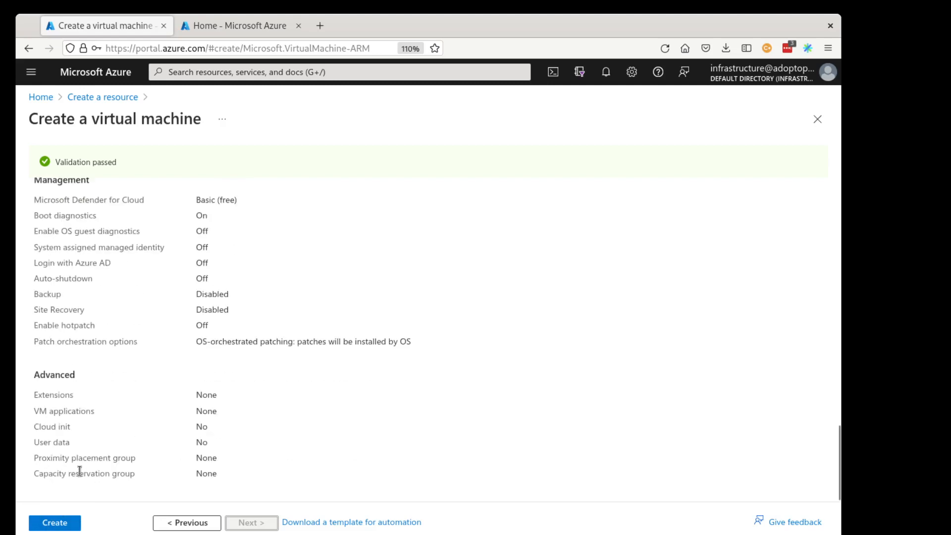
click(49, 525)
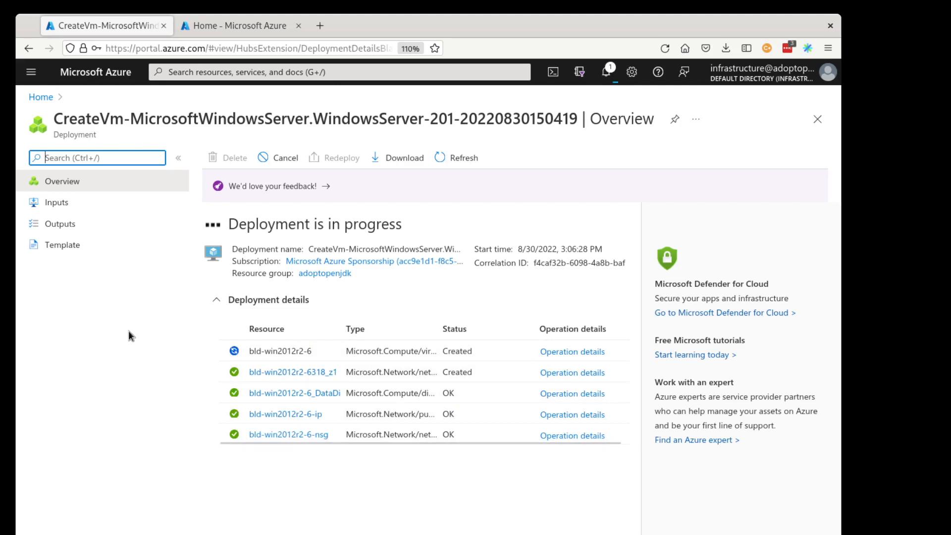
Open the existing bld-win2012r2-5 VM and examine its Connect, Activity log and CLI / PS pages.
click(269, 19)
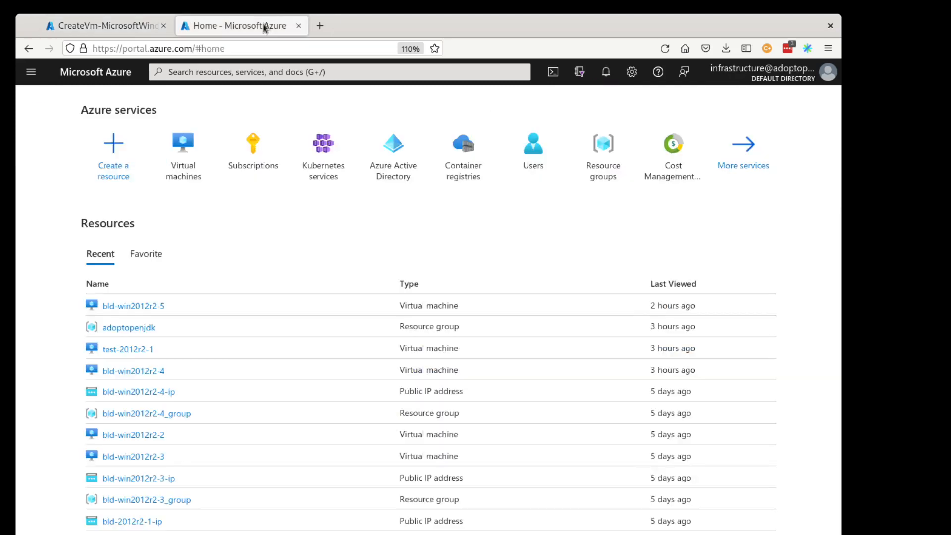
click(138, 307)
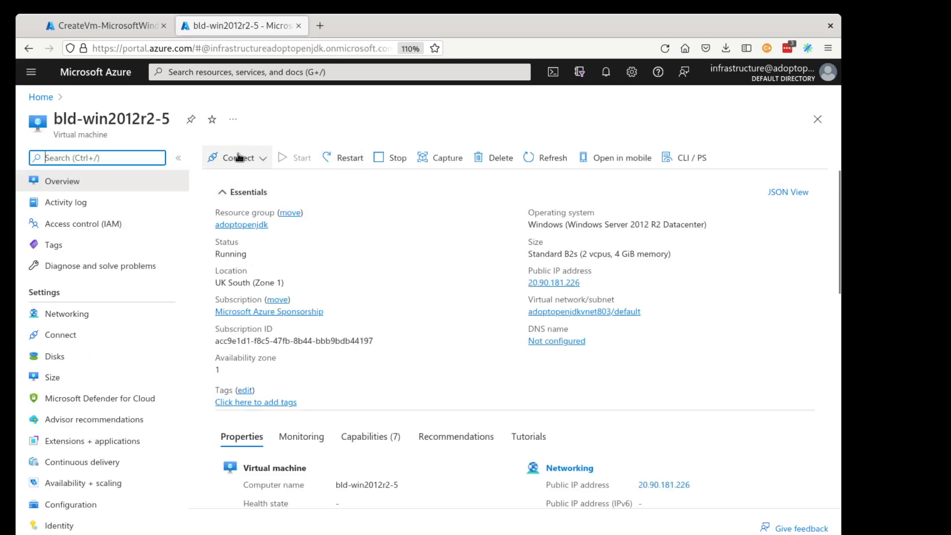
click(227, 168)
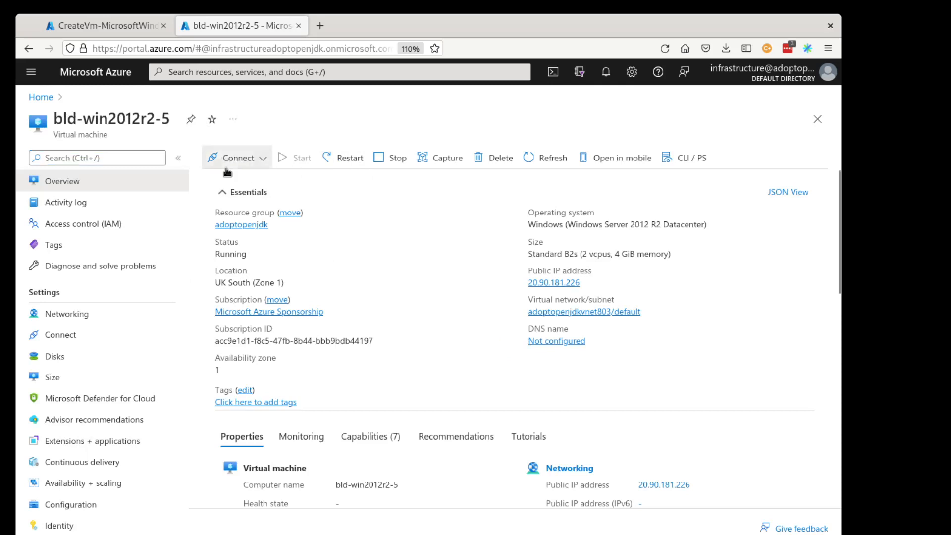
click(223, 180)
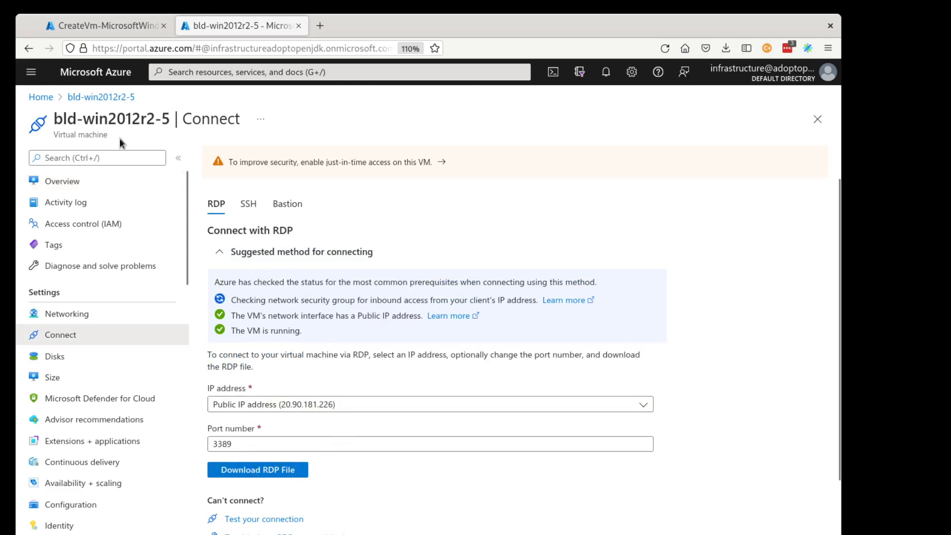
click(64, 316)
click(50, 206)
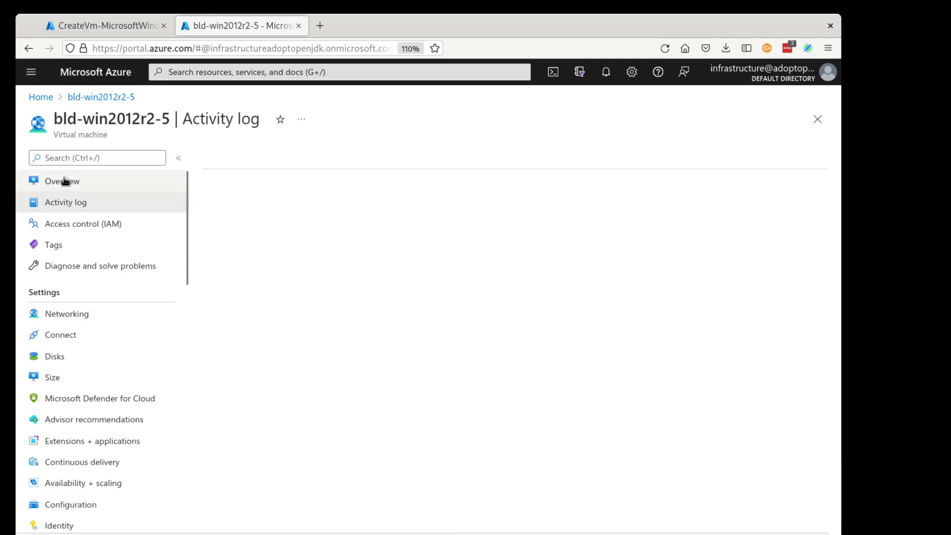
click(64, 182)
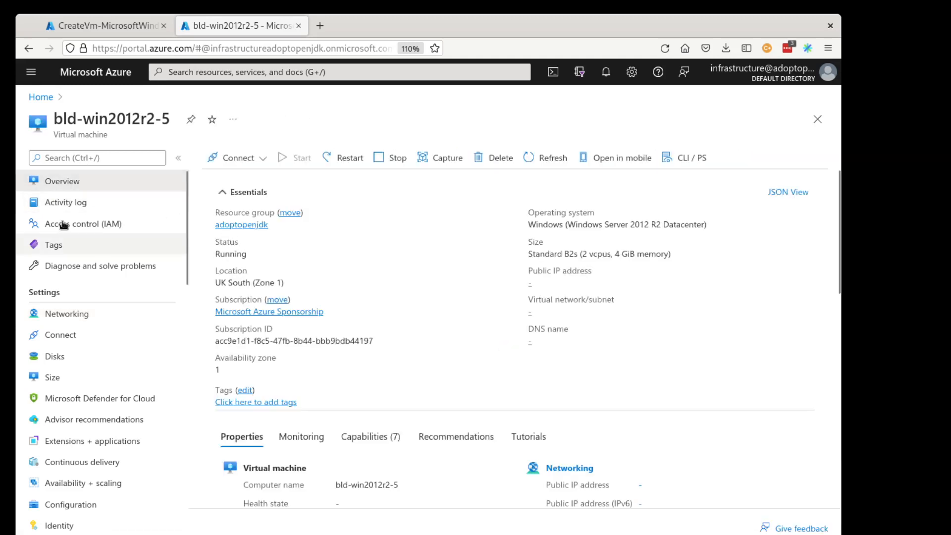
click(692, 158)
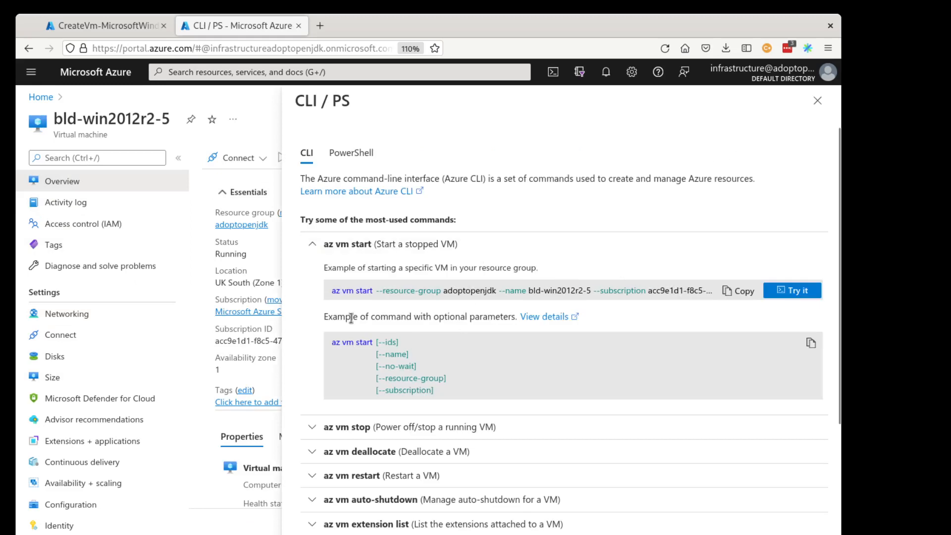
click(817, 101)
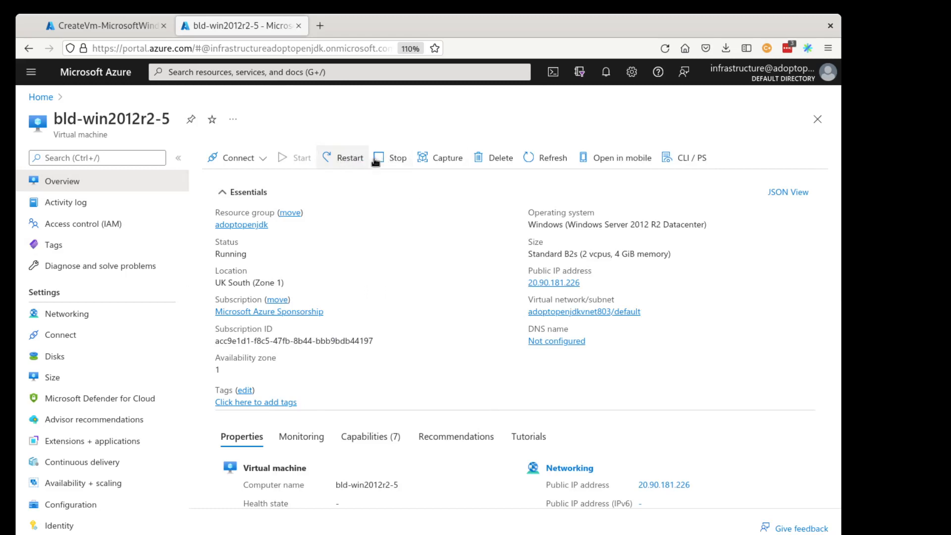
Restart the bld-win2012r2-5 virtual machine.
click(341, 160)
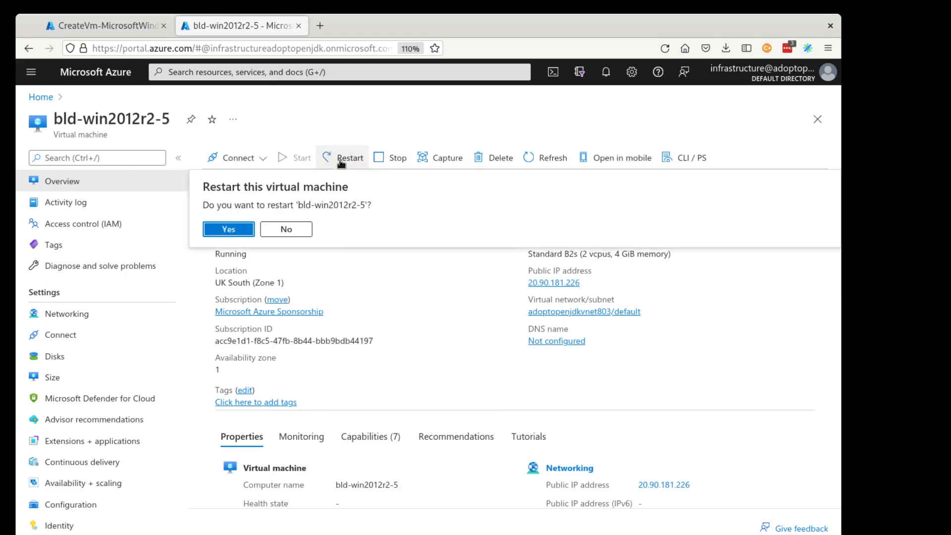
click(237, 230)
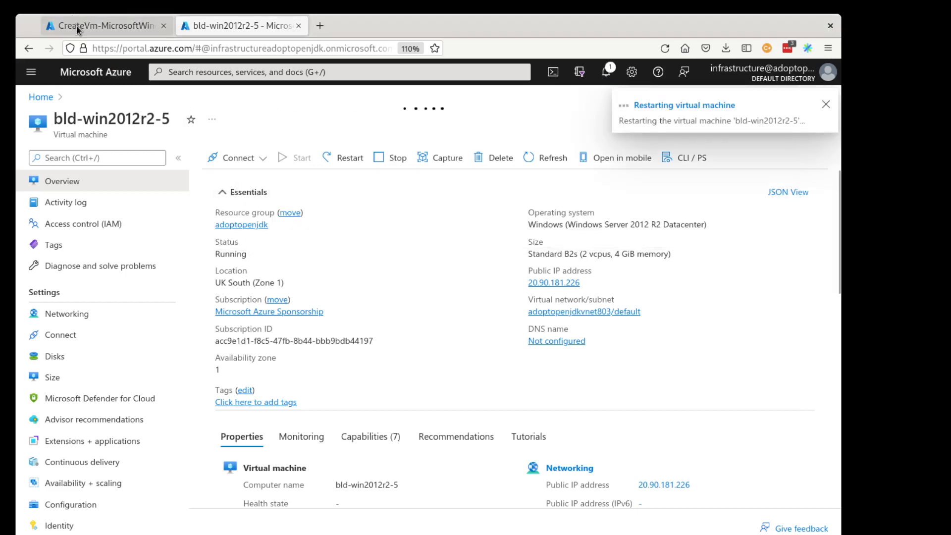
Go from the completed deployment to the new bld-win2012r2-6 VM and open its networking settings.
click(77, 26)
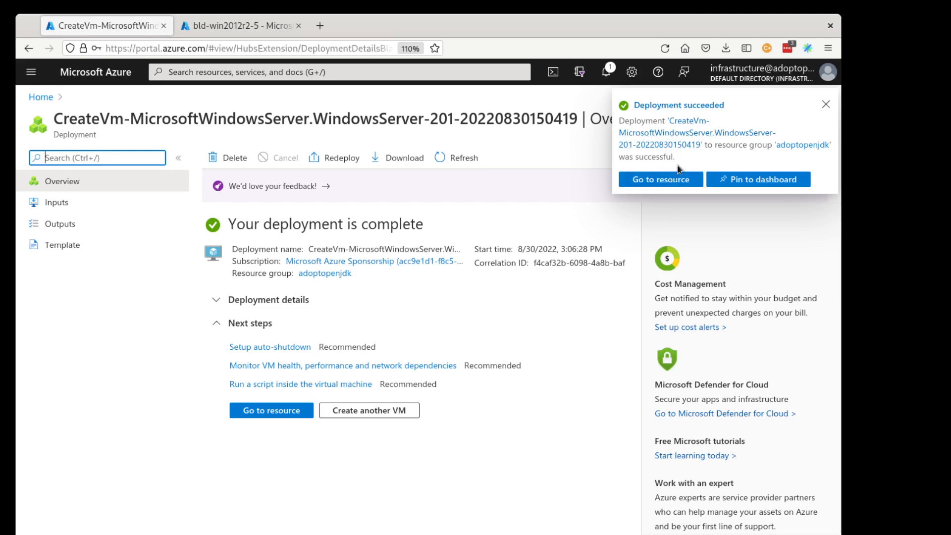
click(676, 183)
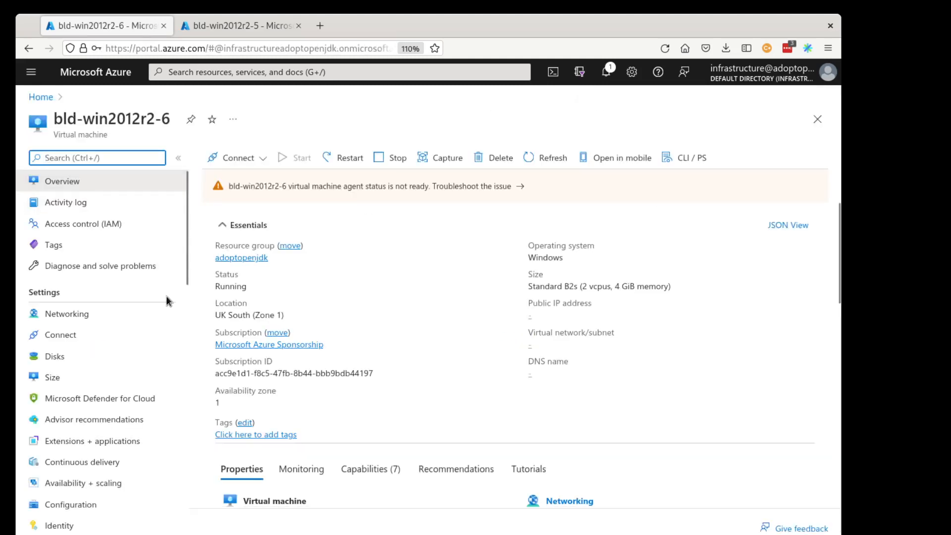
click(72, 315)
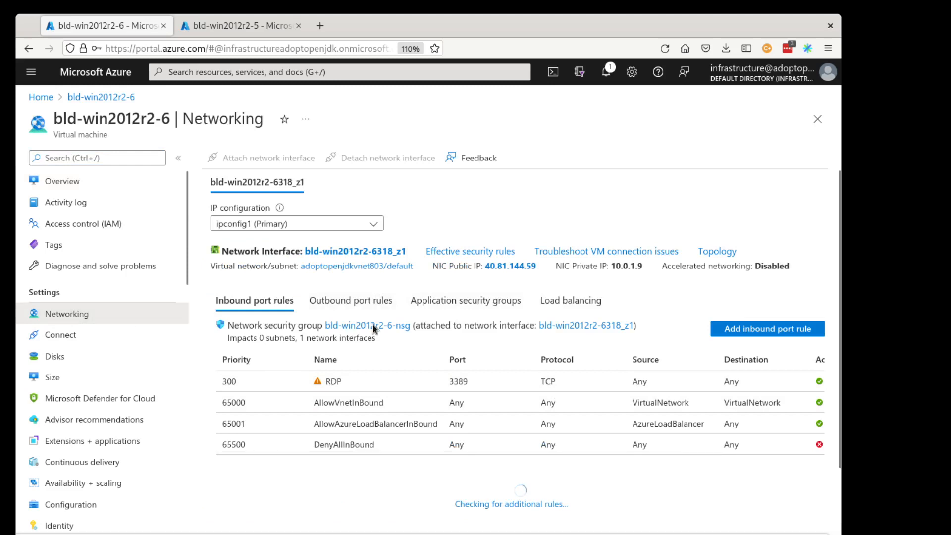
Add an inbound security rule allowing the WinRM service from any source to the VM's network security group.
click(760, 330)
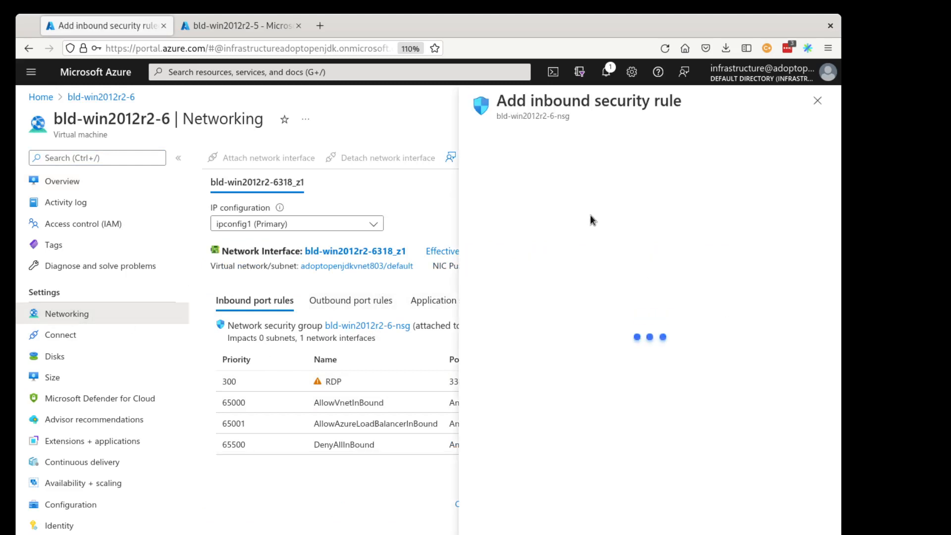
click(572, 163)
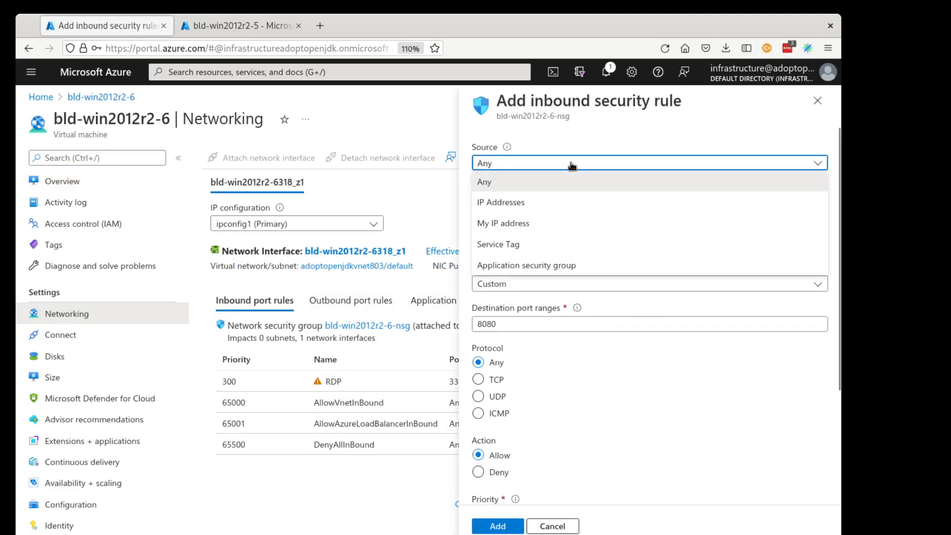
click(607, 163)
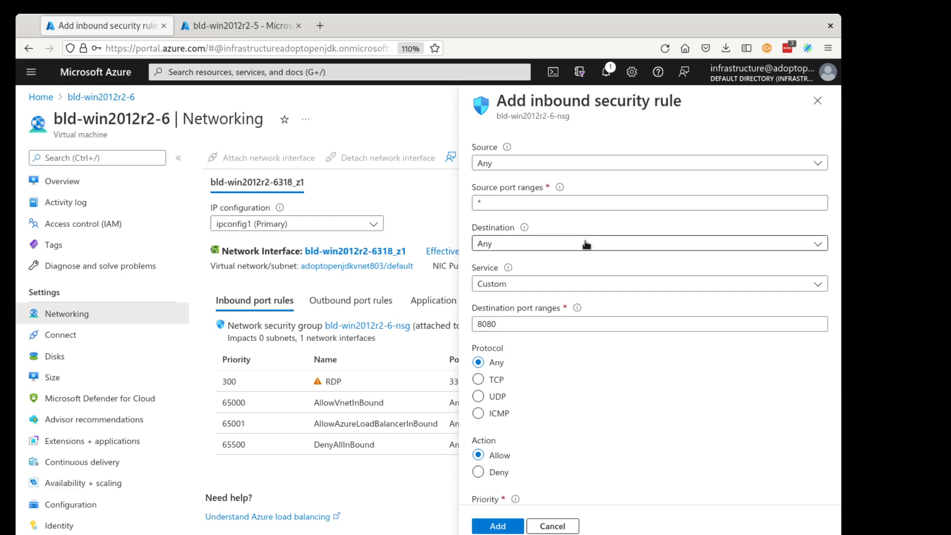
click(576, 284)
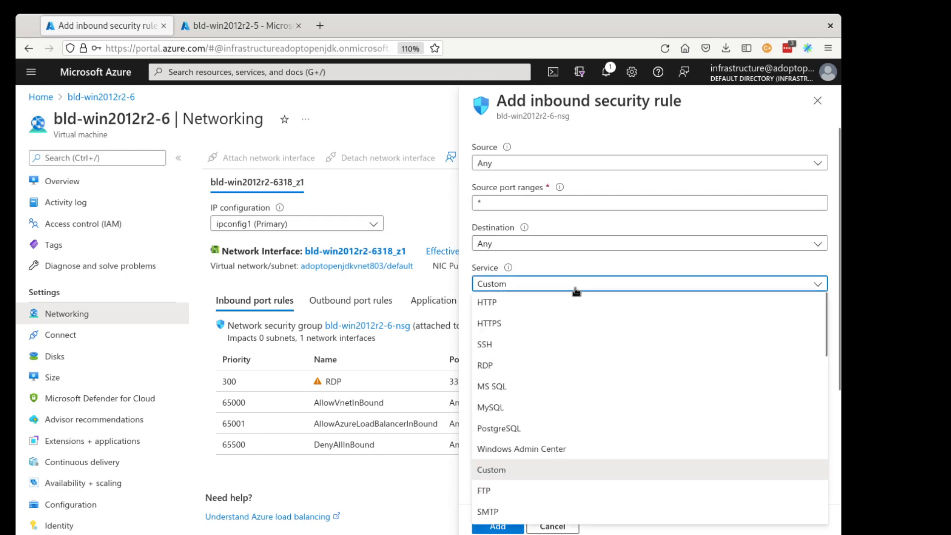
scroll(582, 447, down, 3)
scroll(582, 447, down, 5)
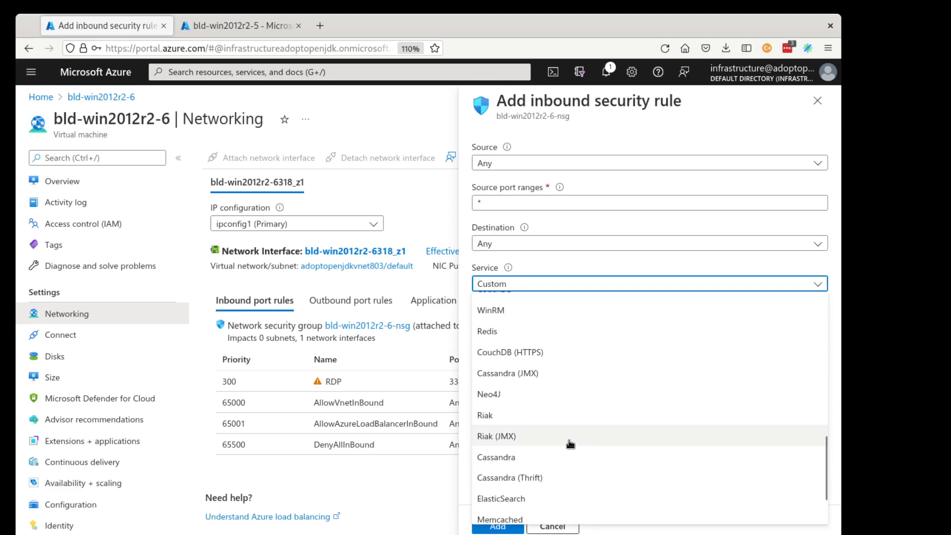
scroll(567, 466, down, 2)
scroll(537, 388, up, 4)
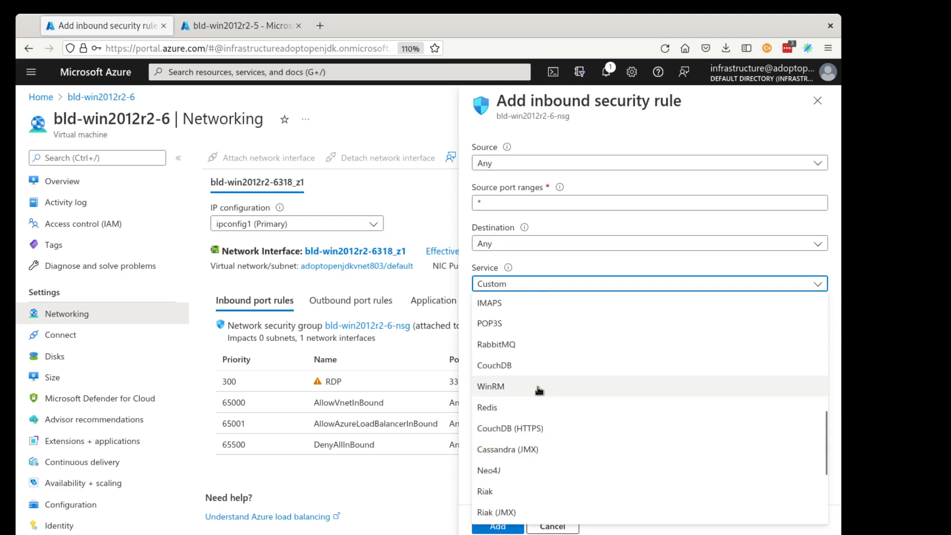
click(539, 391)
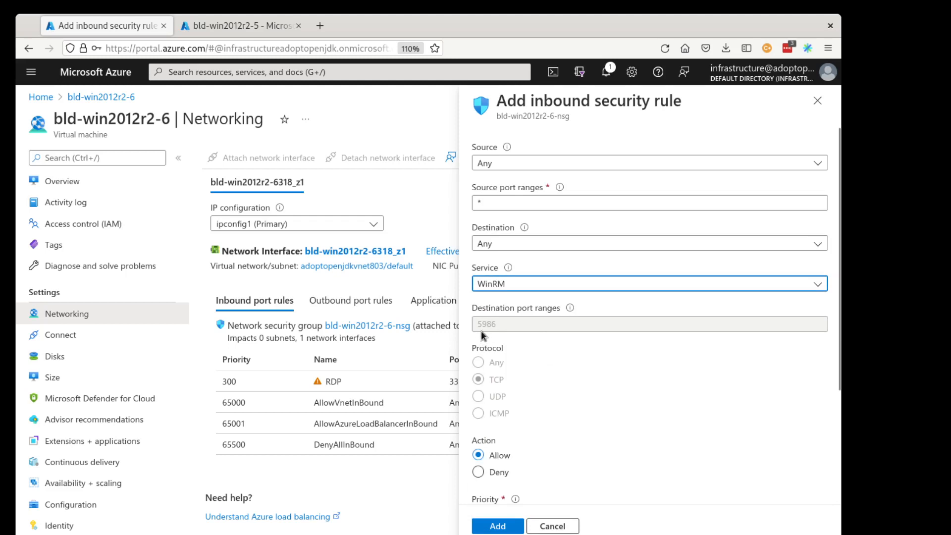
scroll(589, 445, down, 3)
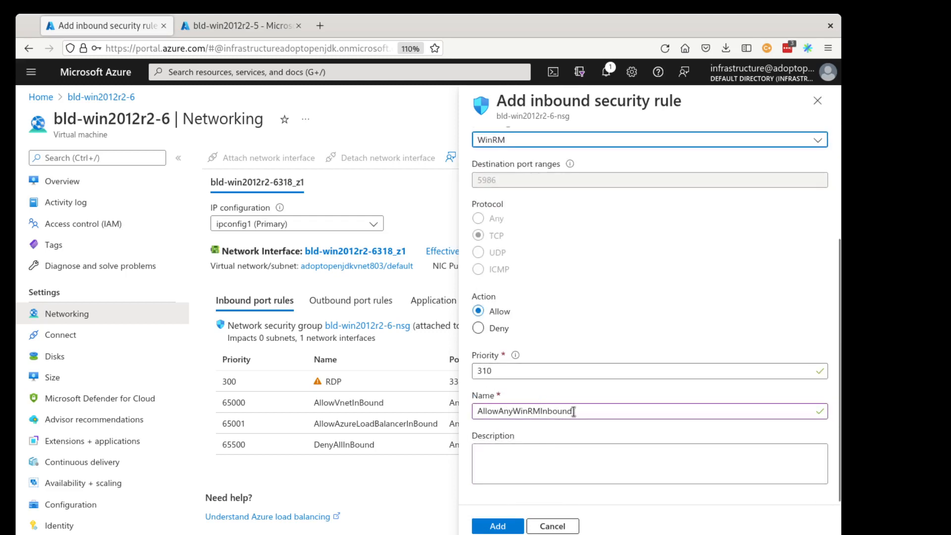
click(497, 527)
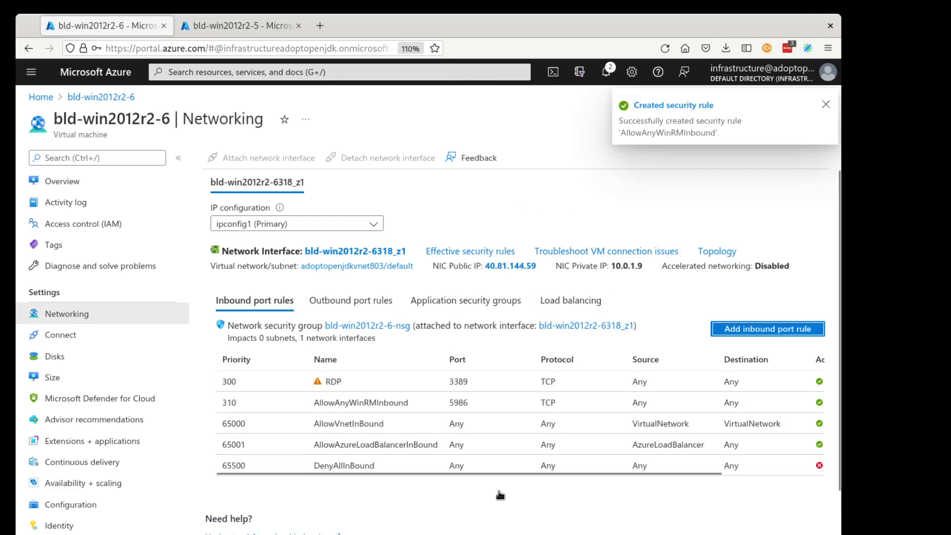
Open the AllowAnyWinRMInbound rule to review its settings, then close the rule panel.
click(337, 406)
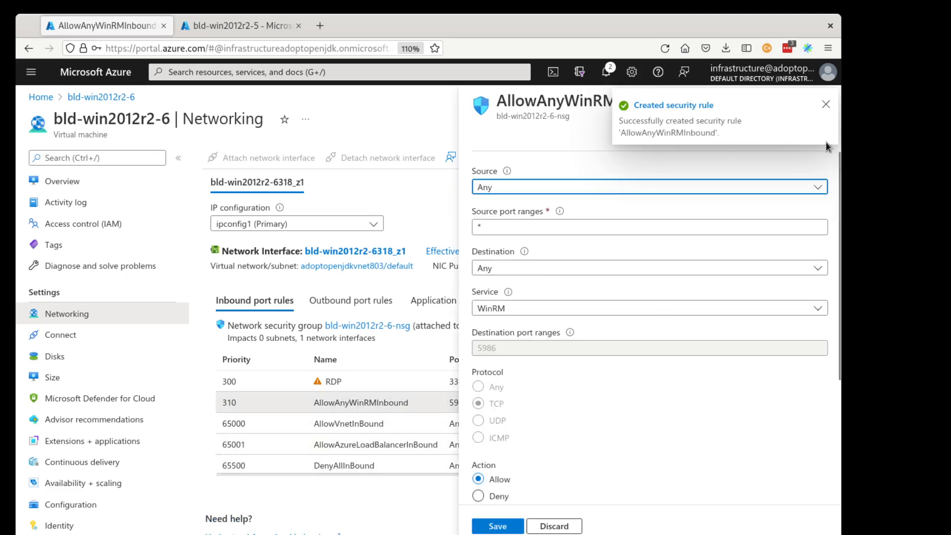
click(826, 105)
click(818, 102)
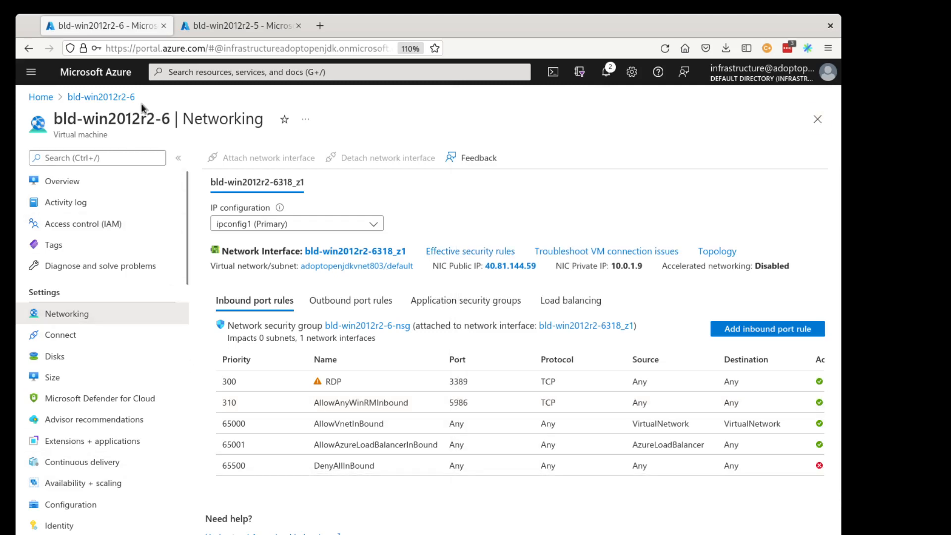
Switch to the bld-win2012r2-5 VM and stop it.
click(222, 27)
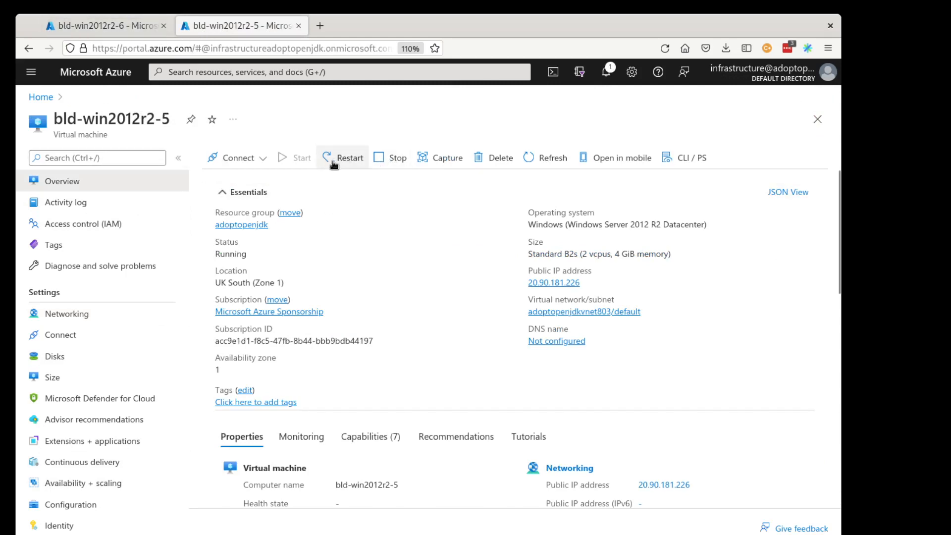
click(393, 161)
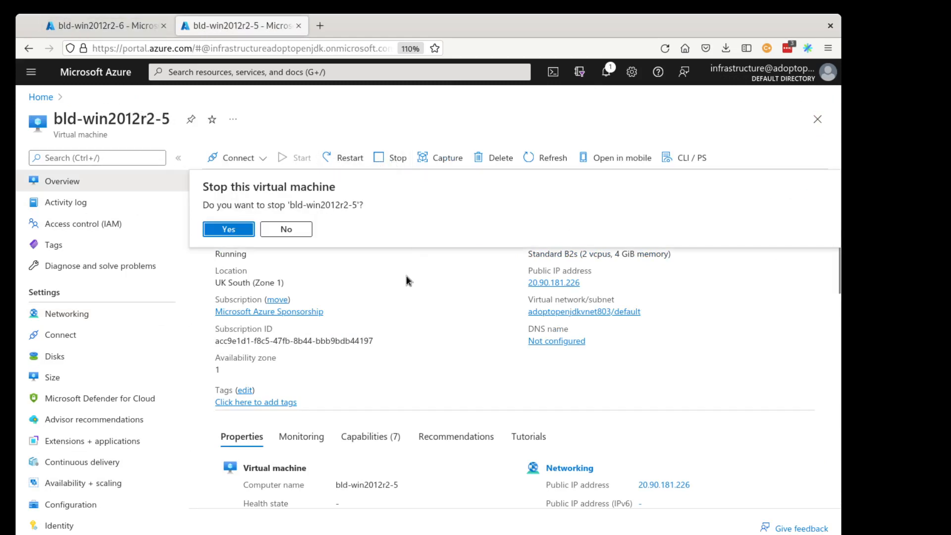
click(246, 228)
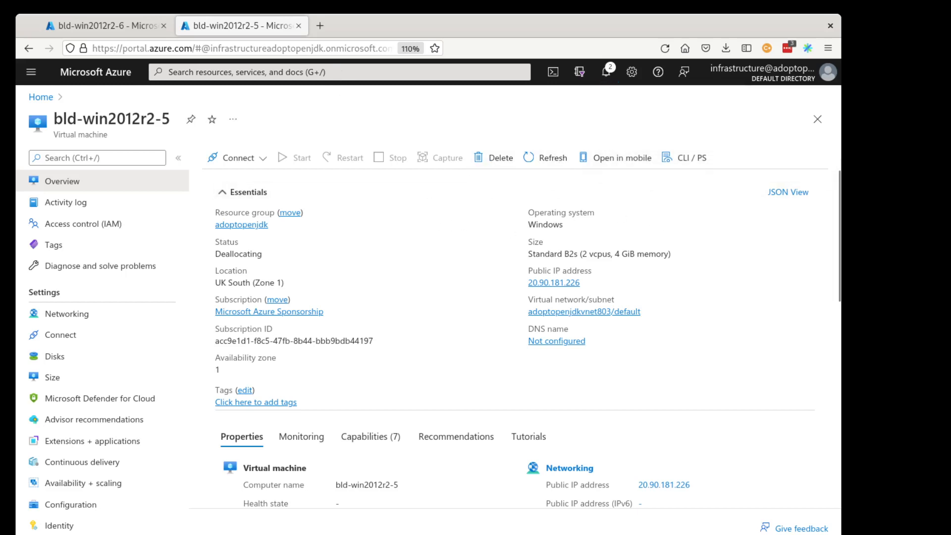
Delete the bld-win2012r2-6 VM together with its OS disk, data disk, network interface and public IP address, then return home.
click(102, 26)
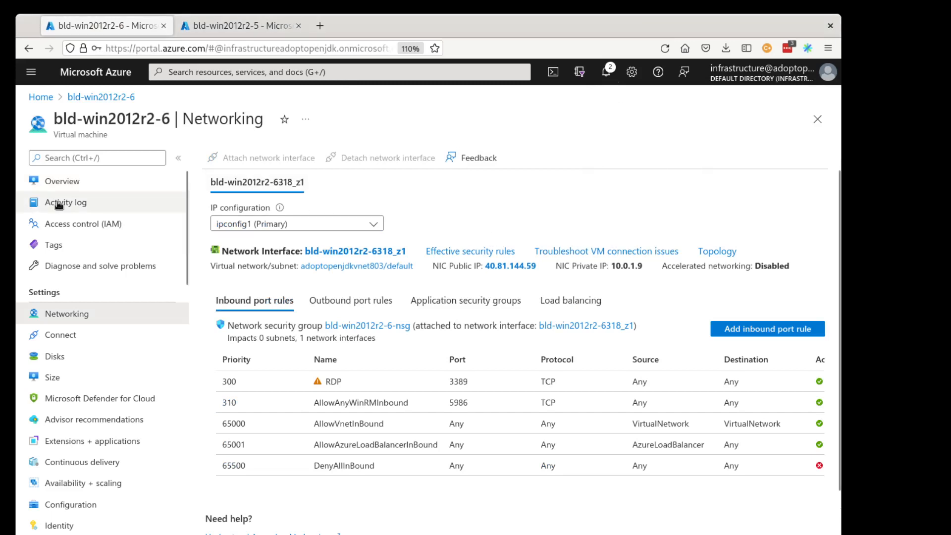
click(62, 177)
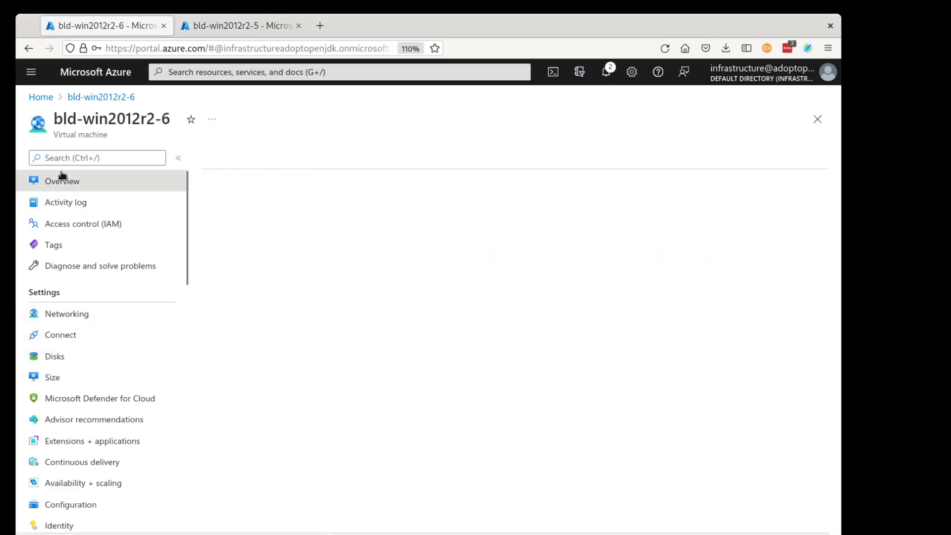
click(395, 158)
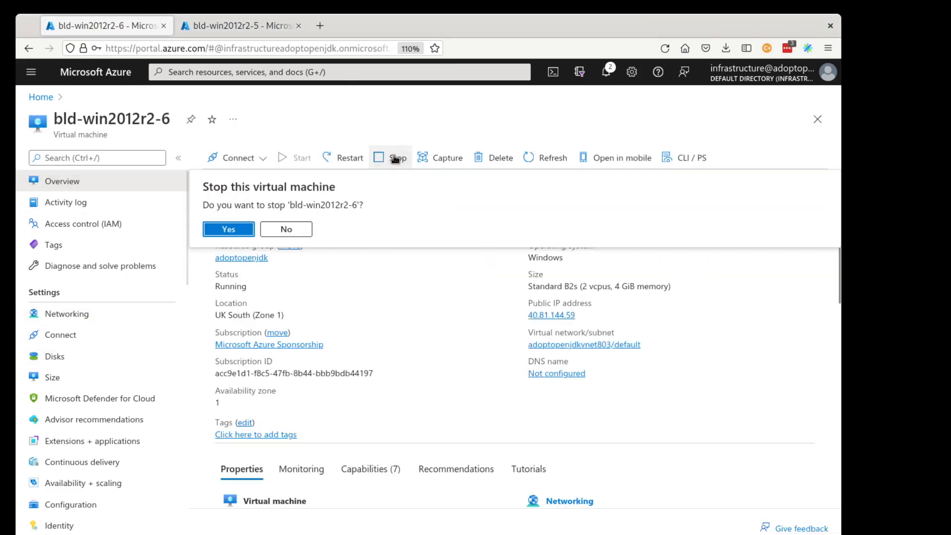
click(267, 229)
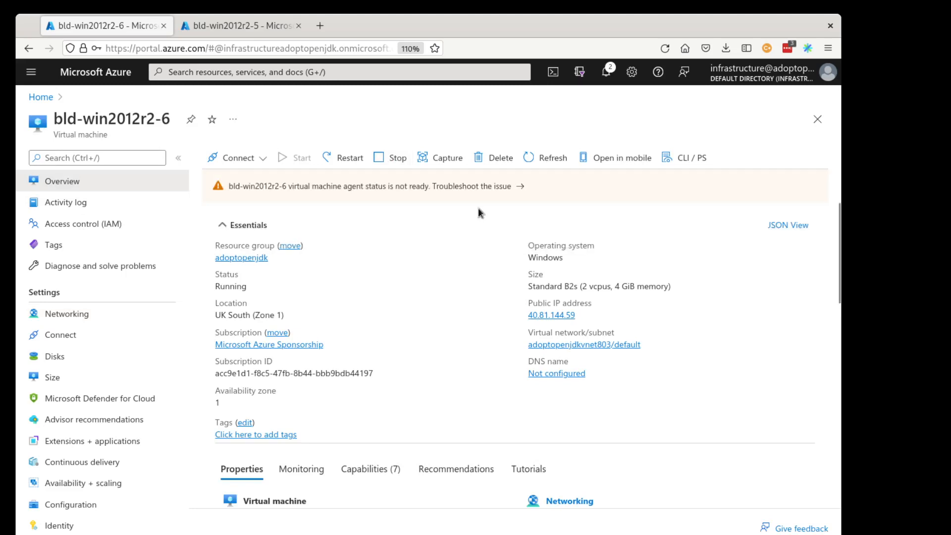
click(501, 158)
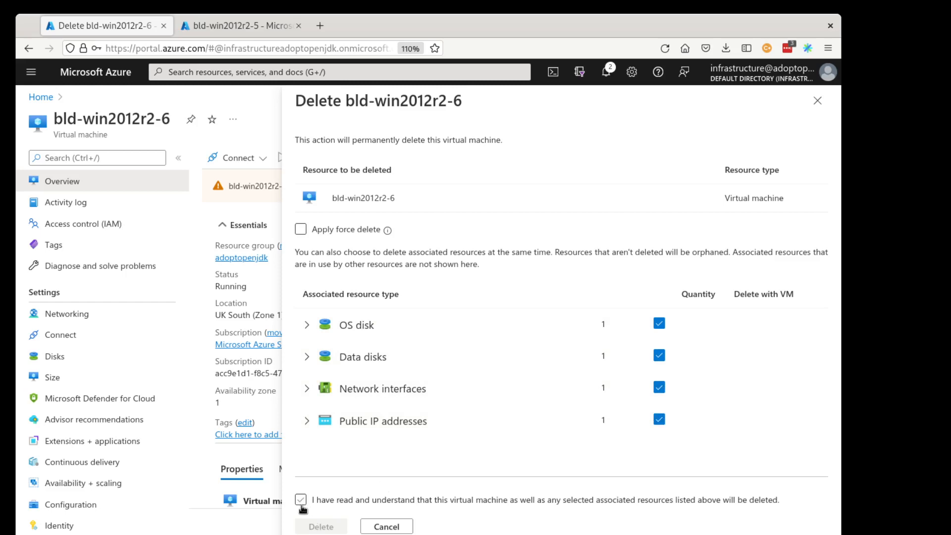
click(301, 501)
click(333, 528)
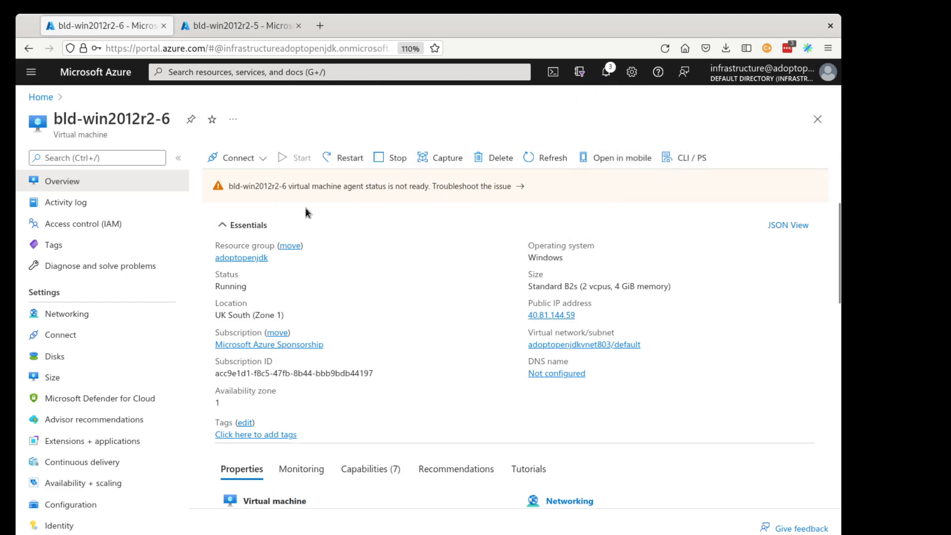
click(51, 99)
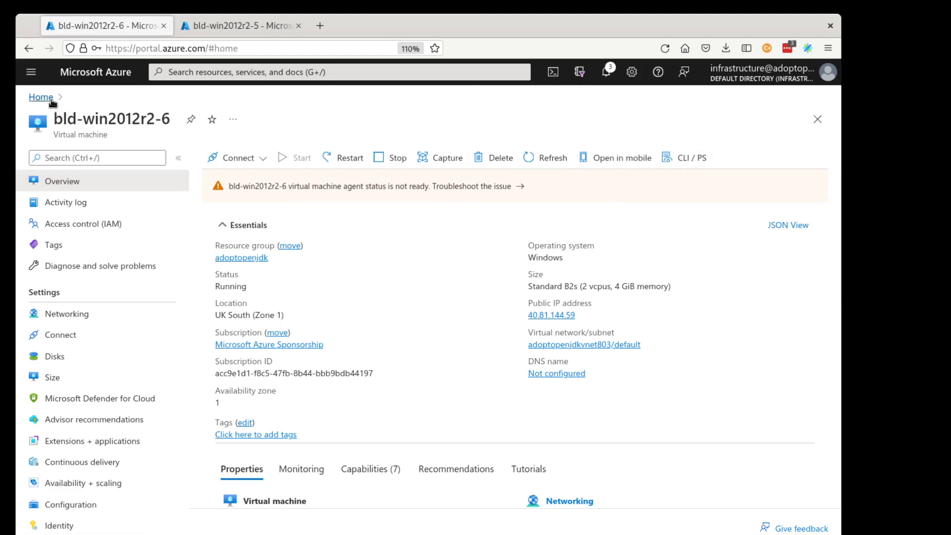